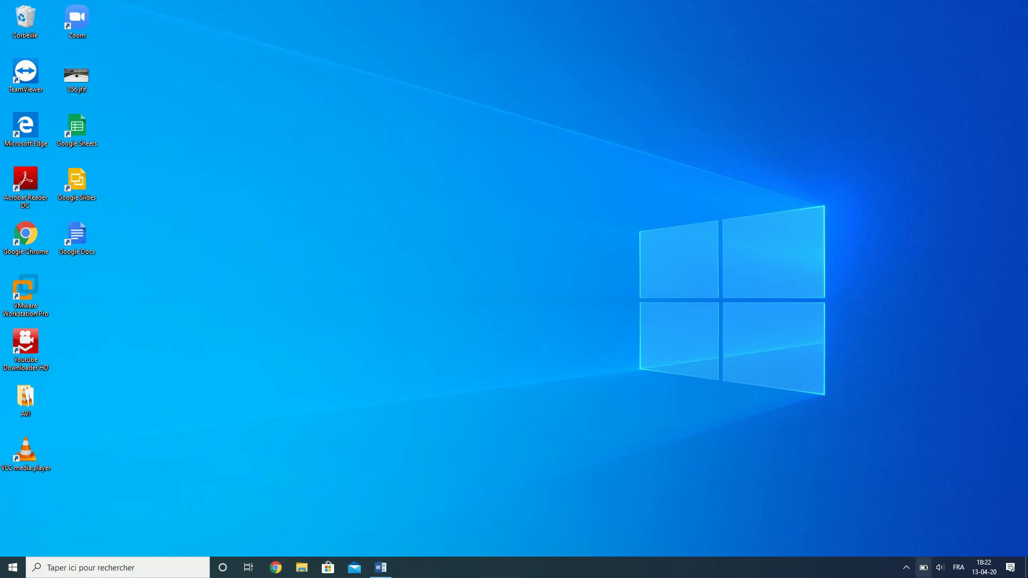
Examine the system date and clock and the Windows search suggestions, and return to the desktop.
{"action": "mouse_move", "coordinate": [983, 576]}
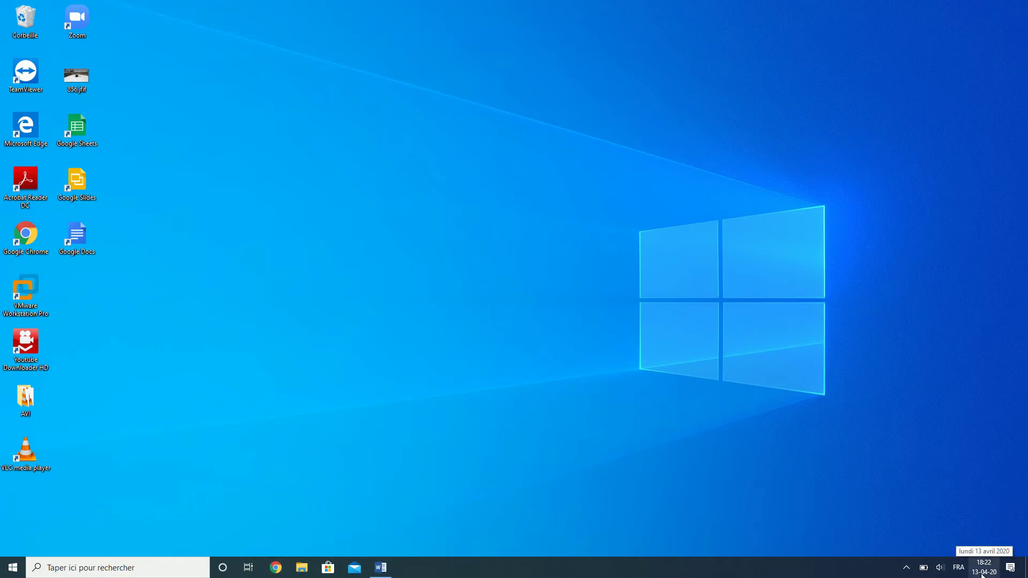
{"action": "mouse_move", "coordinate": [940, 569]}
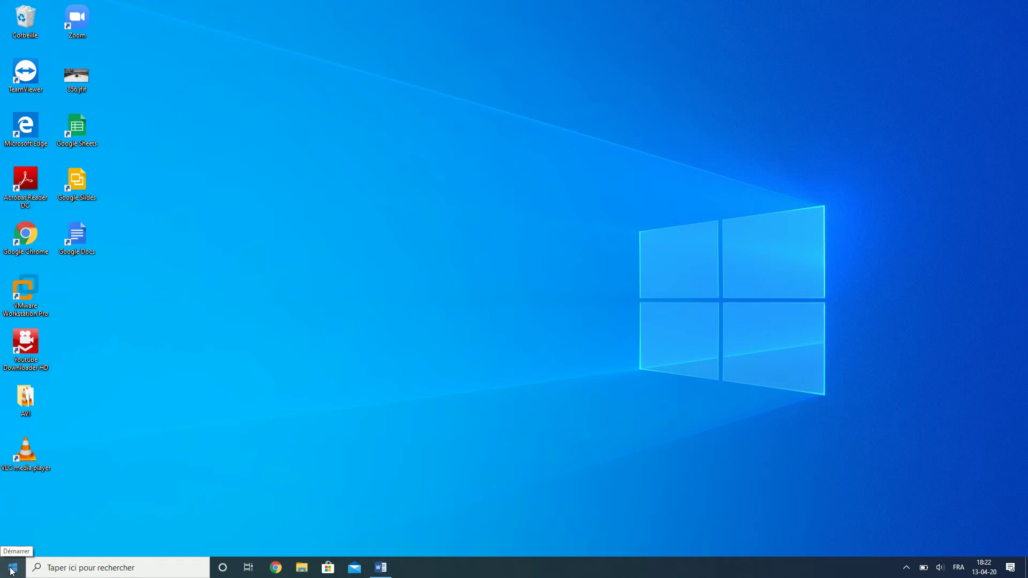
{"action": "left_click", "coordinate": [79, 573]}
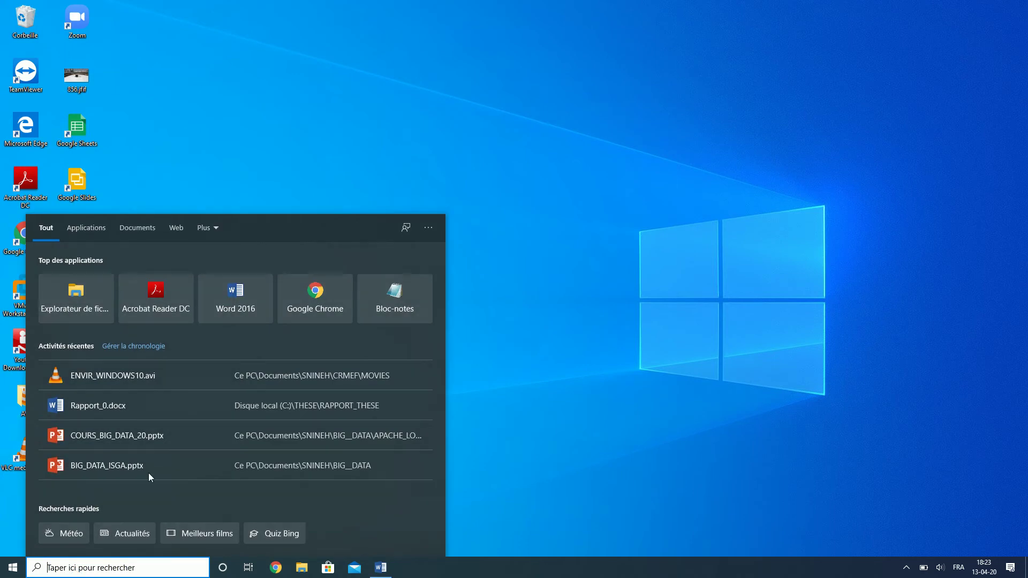
{"action": "left_click", "coordinate": [613, 145]}
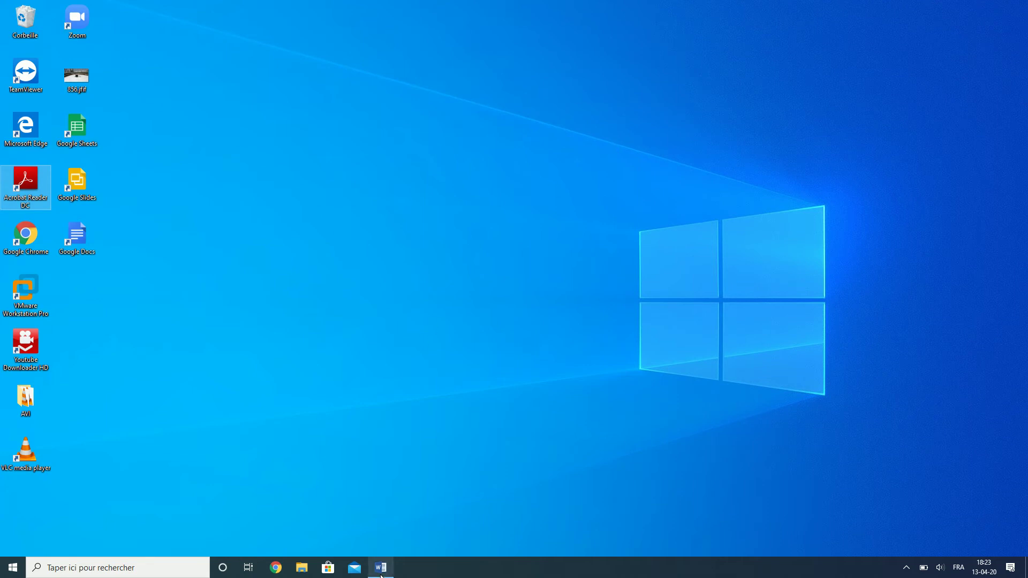
Switch to the open Document1 window in Word.
{"action": "mouse_move", "coordinate": [382, 575]}
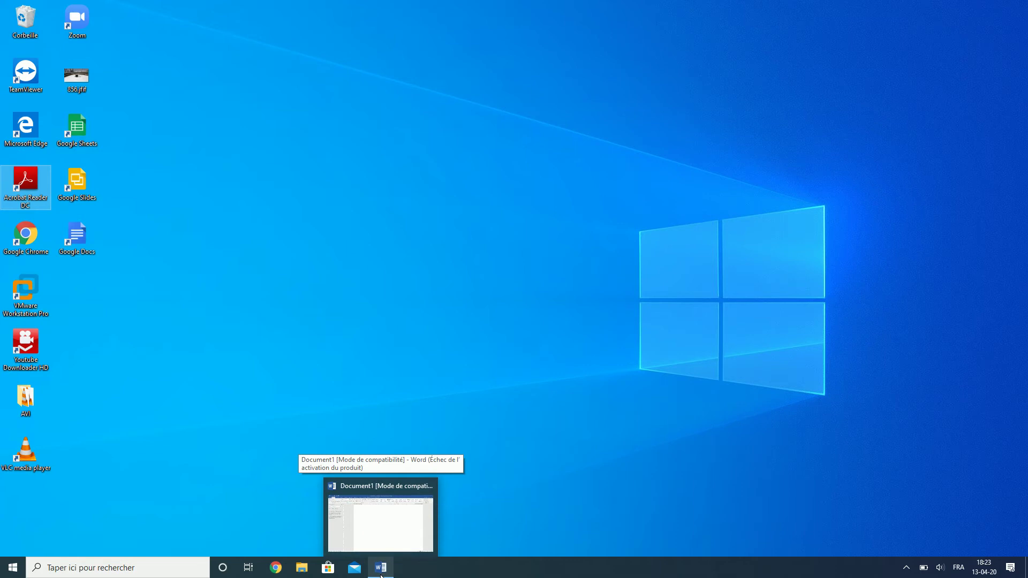
{"action": "left_click", "coordinate": [381, 575]}
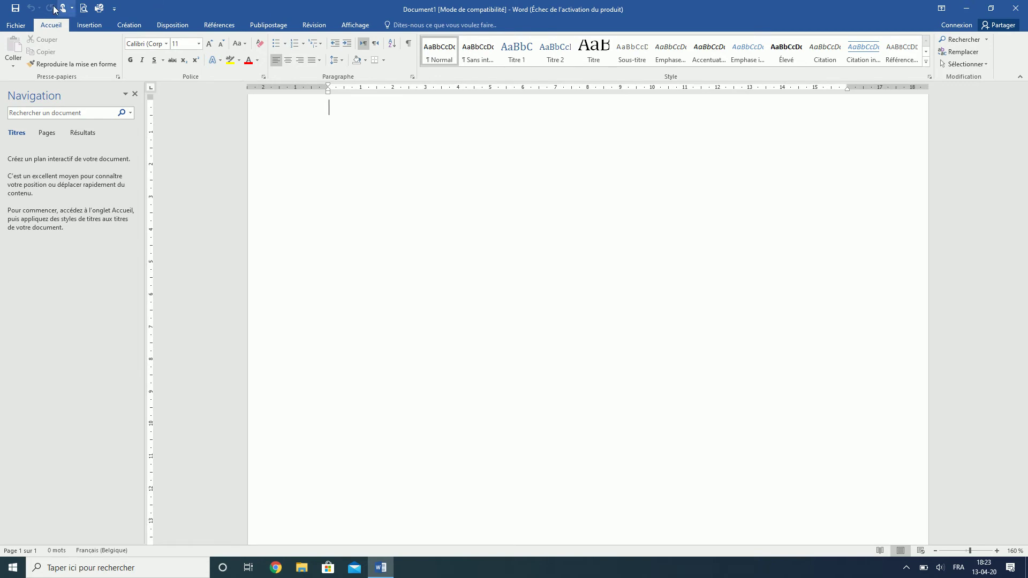
Examine the Word window's control commands, such as Restaurer, Réduire and Fermer, and dismiss them.
{"action": "left_click", "coordinate": [4, 5]}
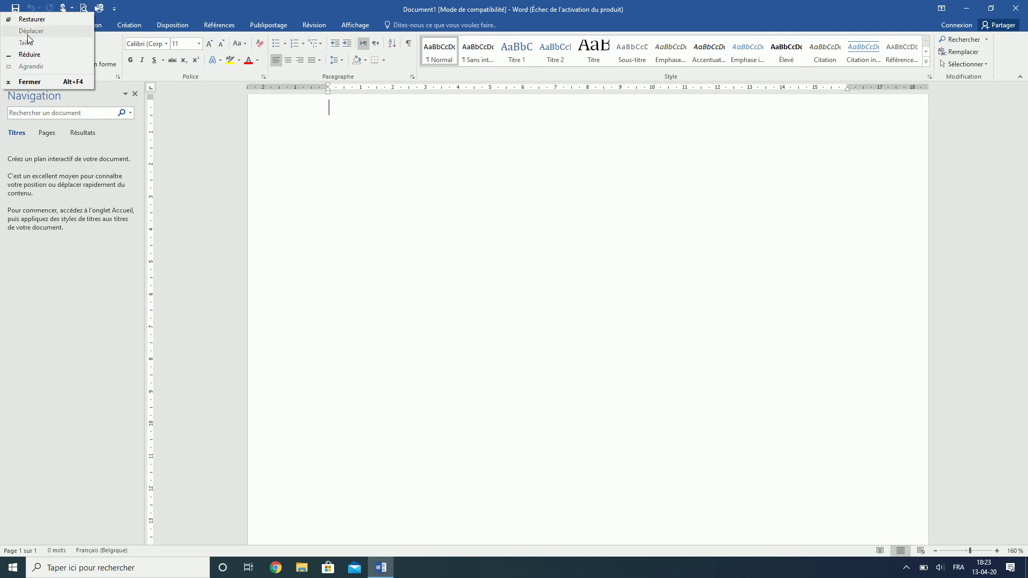
{"action": "left_click", "coordinate": [1, 4]}
{"action": "left_click", "coordinate": [2, 4]}
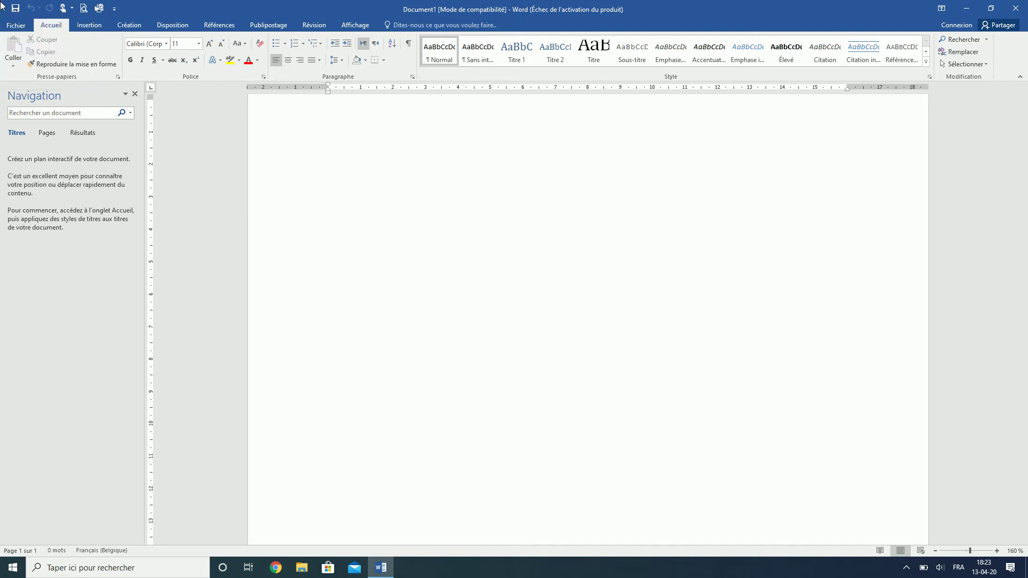
{"action": "left_click", "coordinate": [2, 4]}
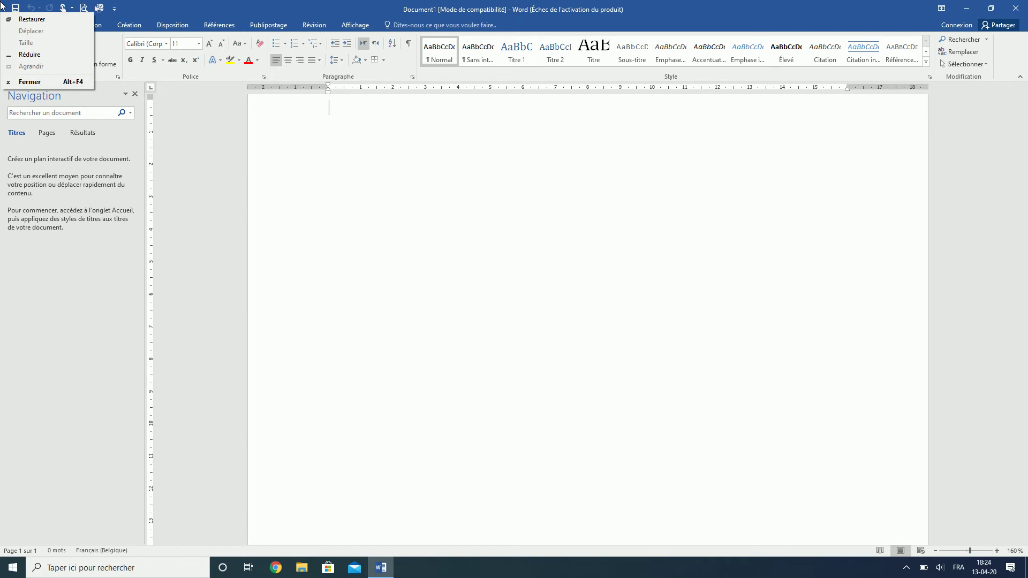
{"action": "left_click", "coordinate": [1, 5]}
{"action": "left_click", "coordinate": [2, 4]}
{"action": "left_click", "coordinate": [2, 4]}
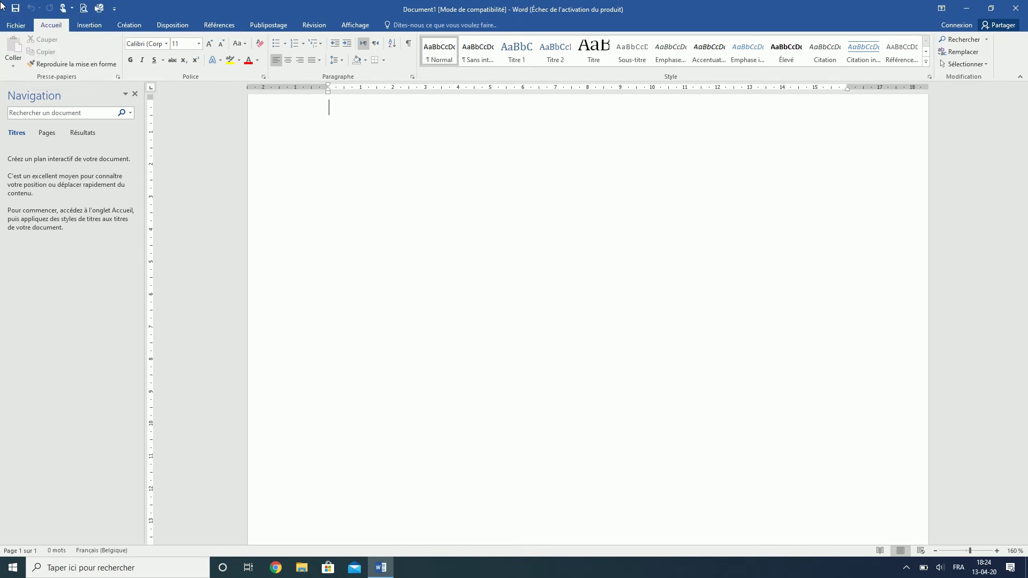
{"action": "left_click", "coordinate": [1, 4]}
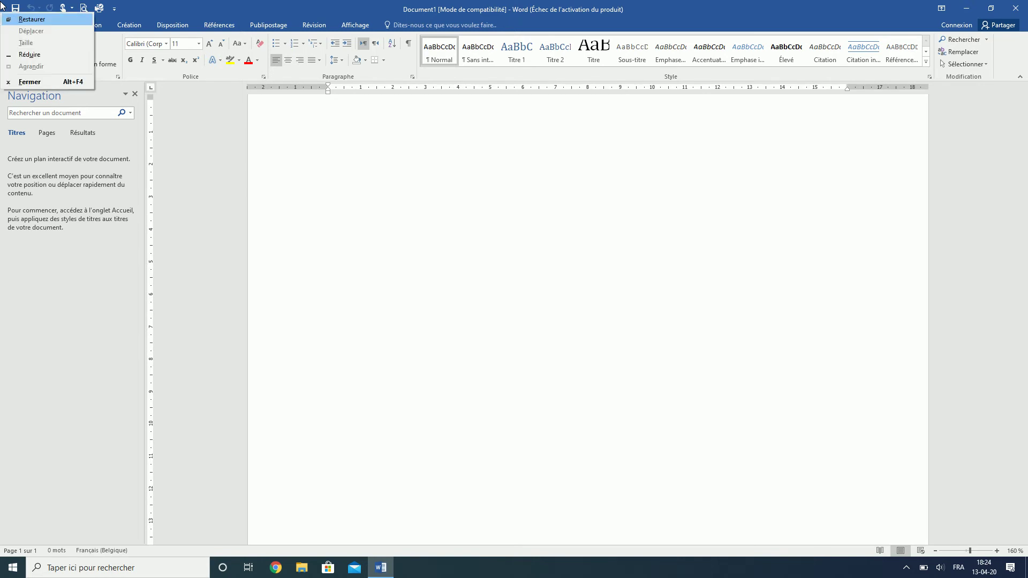
{"action": "left_click", "coordinate": [195, 7]}
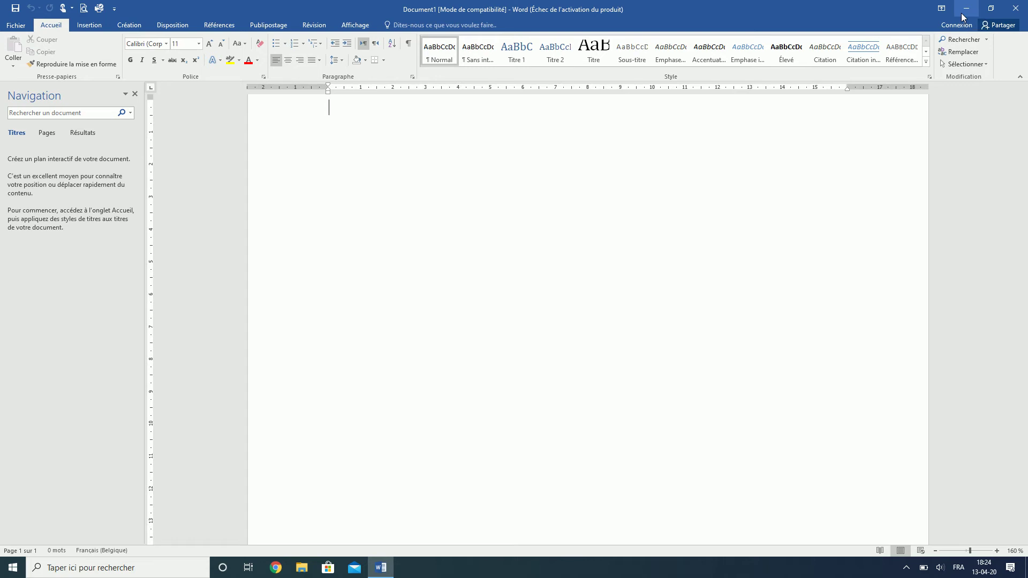
Restore the Word window to its smaller size, shift it slightly across the desktop, and maximize it.
{"action": "left_click", "coordinate": [992, 8]}
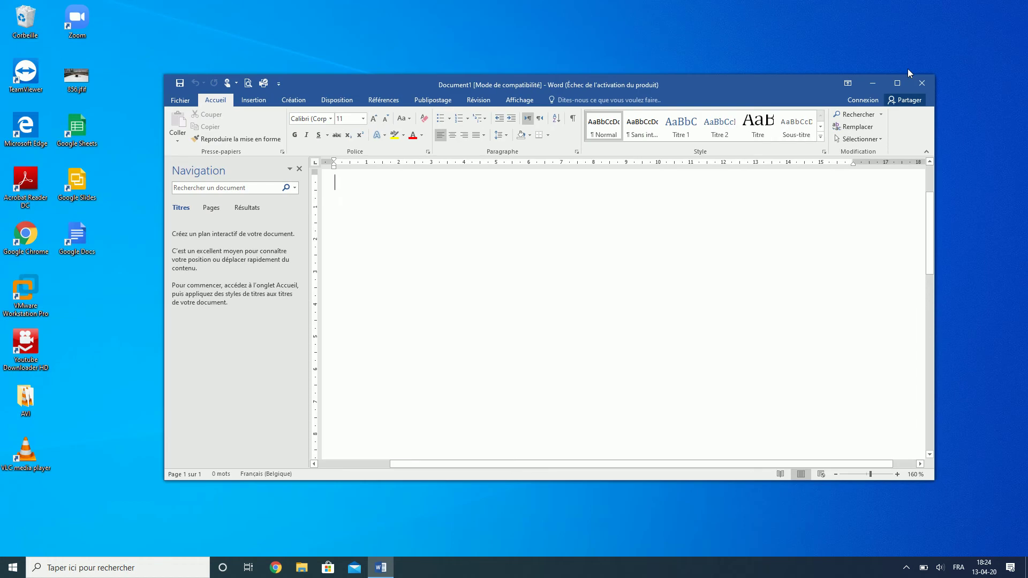
{"action": "left_click_drag", "start_coordinate": [797, 88], "coordinate": [769, 96]}
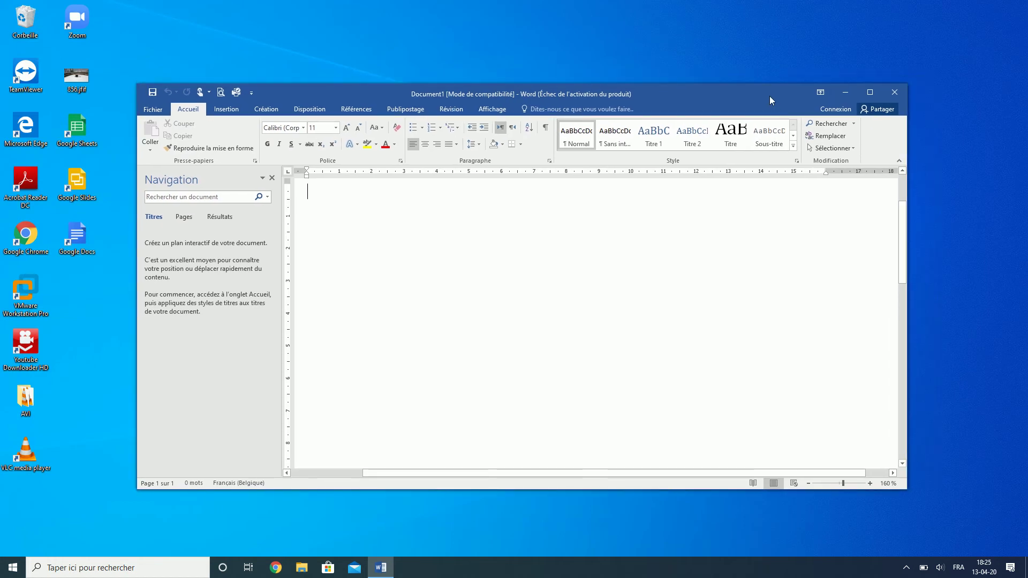
{"action": "left_click_drag", "start_coordinate": [769, 95], "coordinate": [758, 98]}
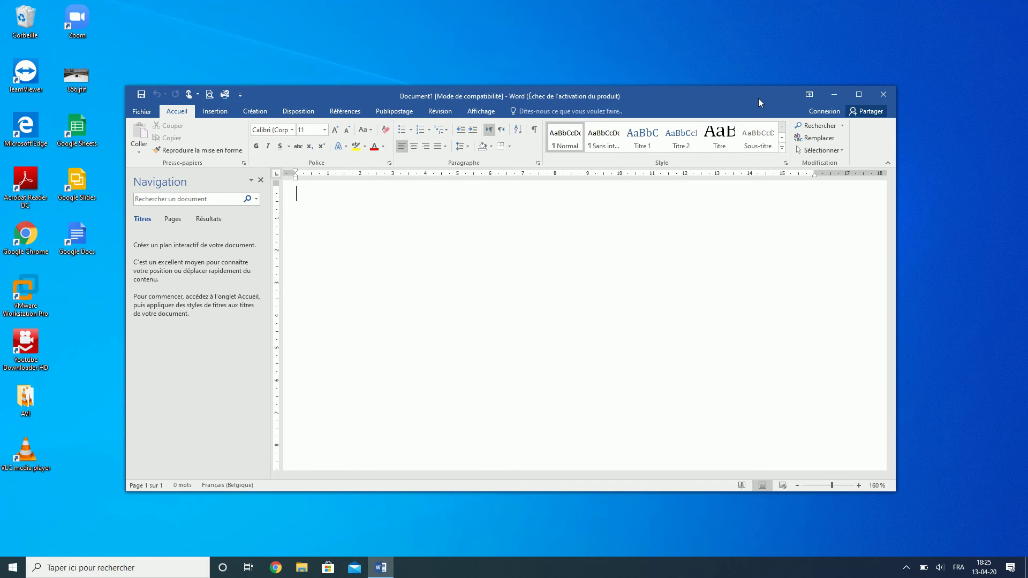
{"action": "left_click", "coordinate": [857, 95]}
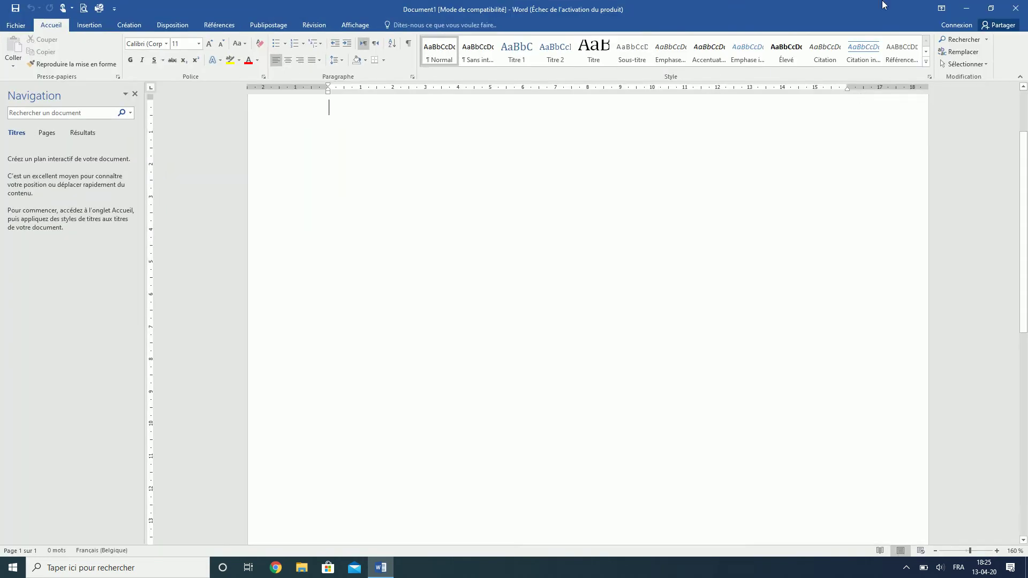
Restore the Word window down again, reposition it, check its control commands, and return it to full screen.
{"action": "left_click", "coordinate": [991, 9]}
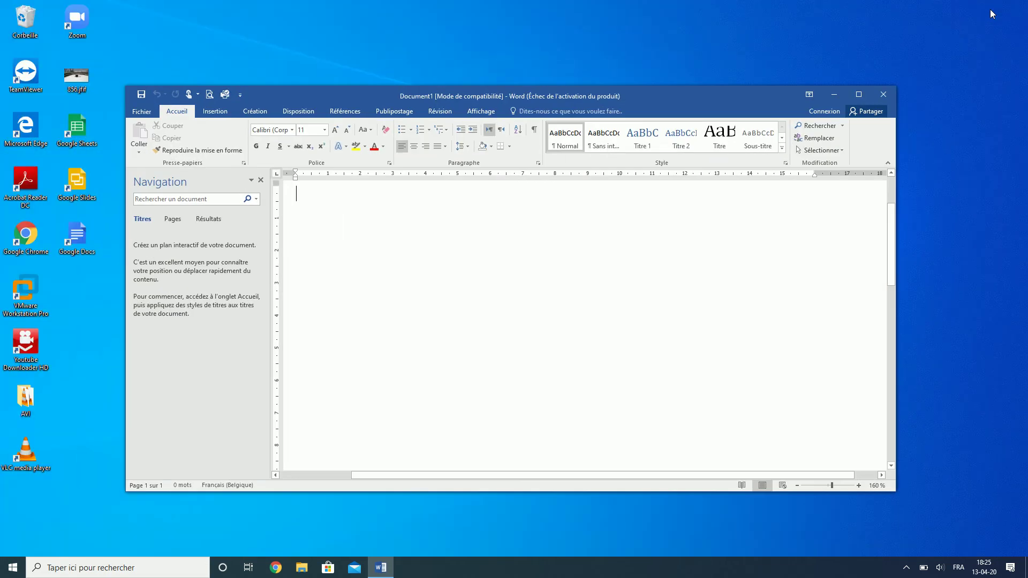
{"action": "left_click_drag", "start_coordinate": [698, 101], "coordinate": [666, 111]}
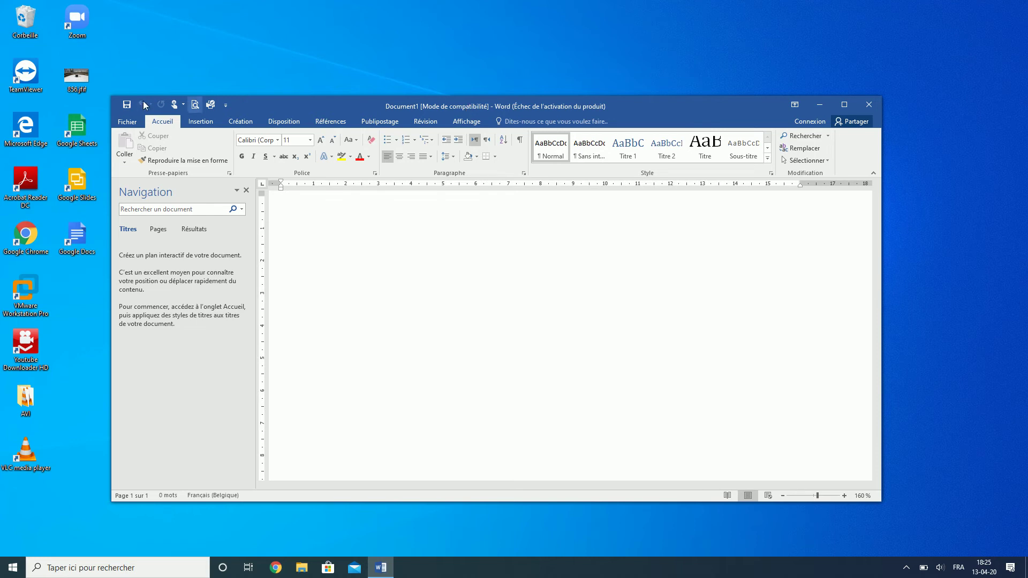
{"action": "left_click", "coordinate": [117, 103]}
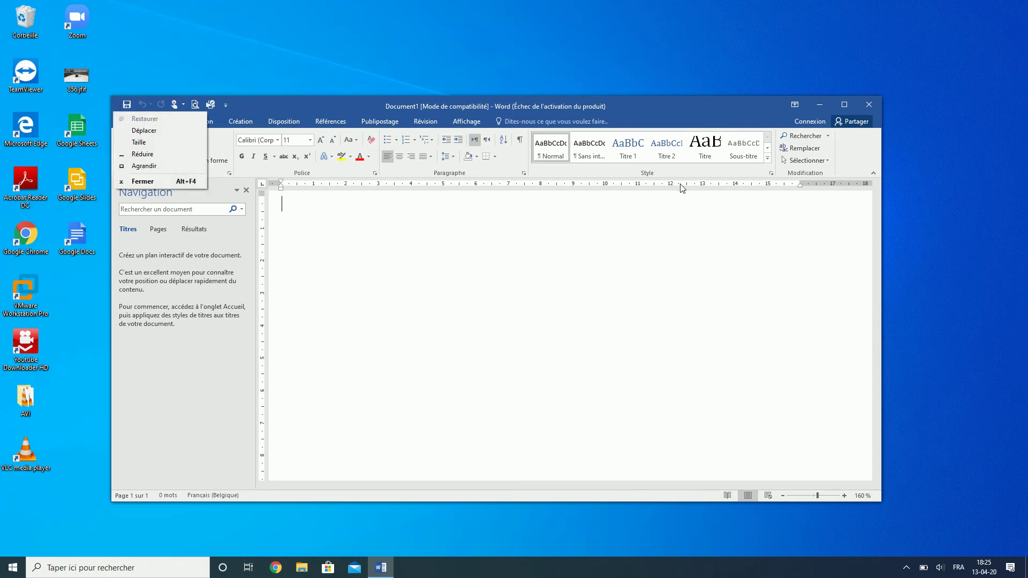
{"action": "left_click", "coordinate": [843, 106]}
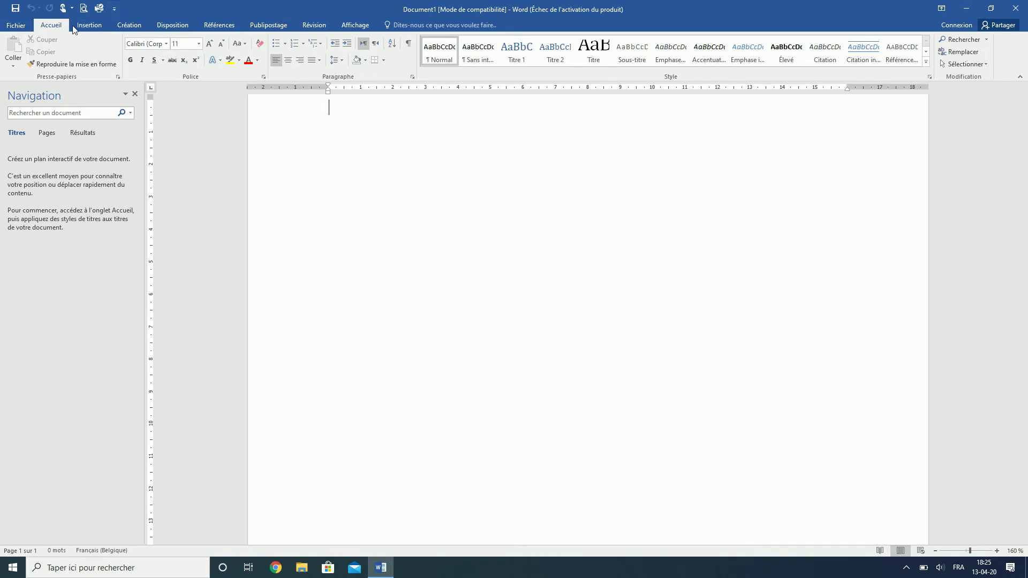
Examine the ribbon's command groups in order, from Insertion through Affichage.
{"action": "left_click", "coordinate": [89, 27]}
{"action": "left_click", "coordinate": [133, 27]}
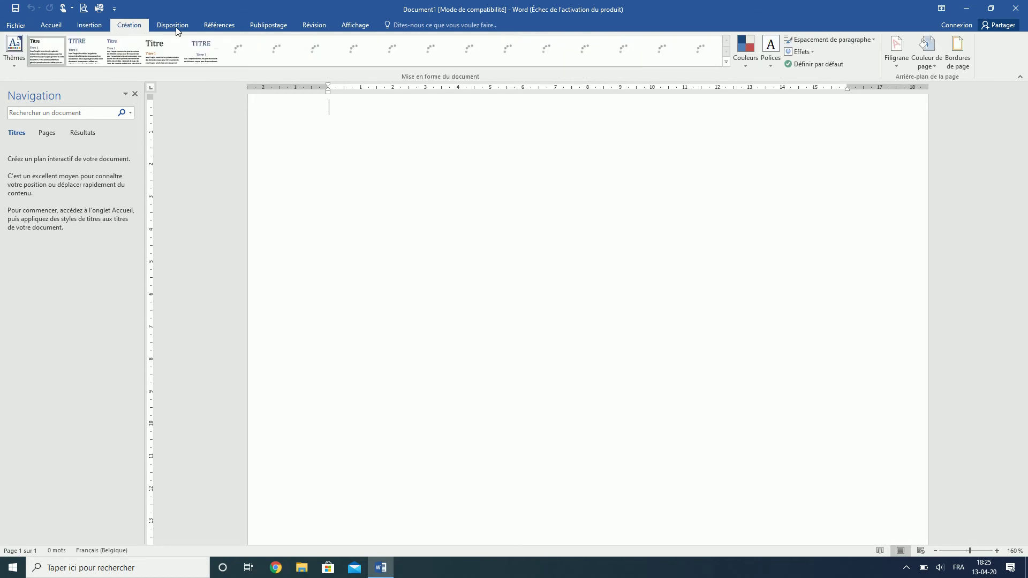
{"action": "left_click", "coordinate": [177, 28]}
{"action": "left_click", "coordinate": [230, 27]}
{"action": "left_click", "coordinate": [285, 28]}
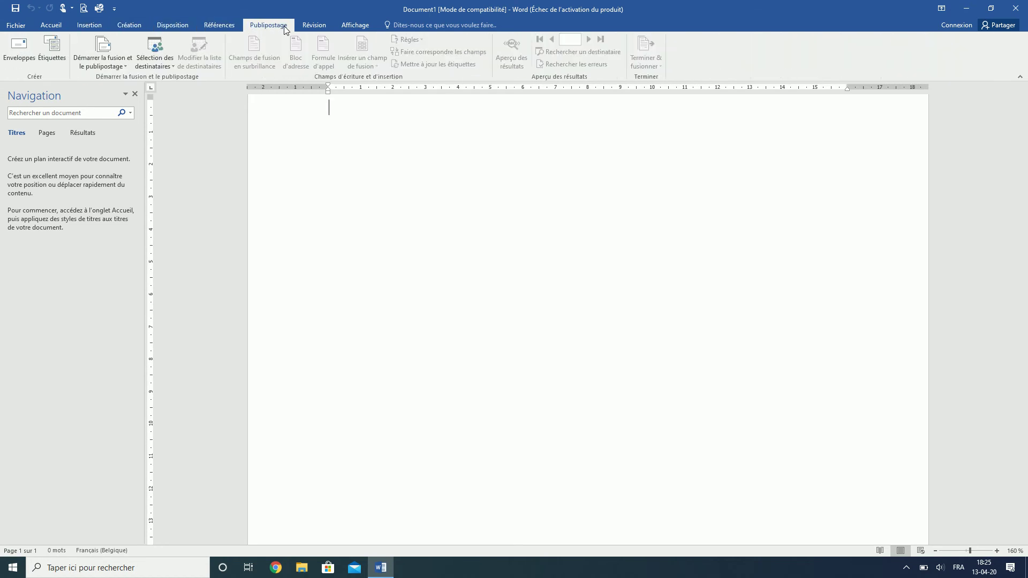
{"action": "left_click", "coordinate": [315, 26]}
{"action": "left_click", "coordinate": [355, 27]}
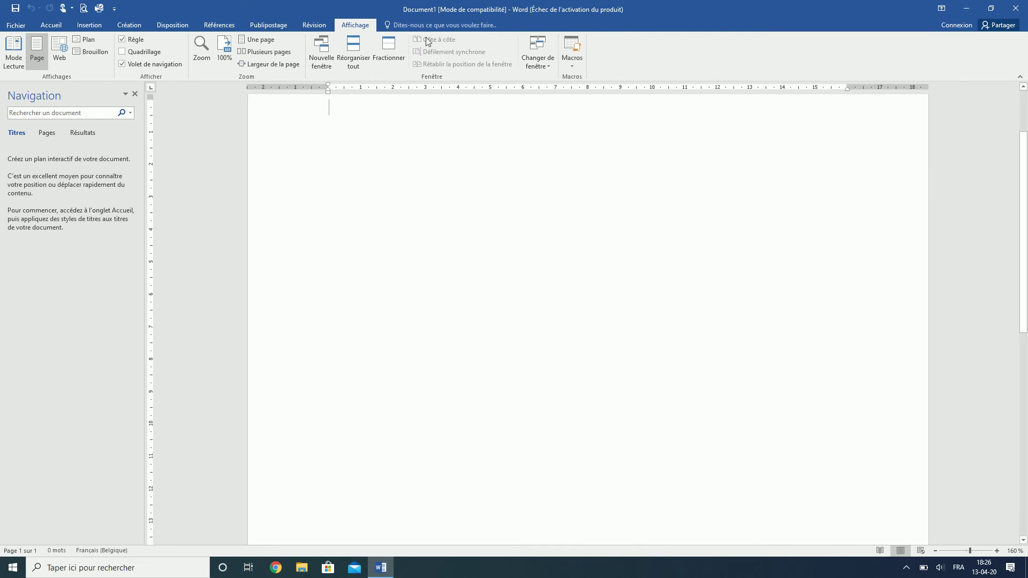
Review the Révision, Publipostage, Références, Disposition and Création command groups again.
{"action": "left_click", "coordinate": [327, 26]}
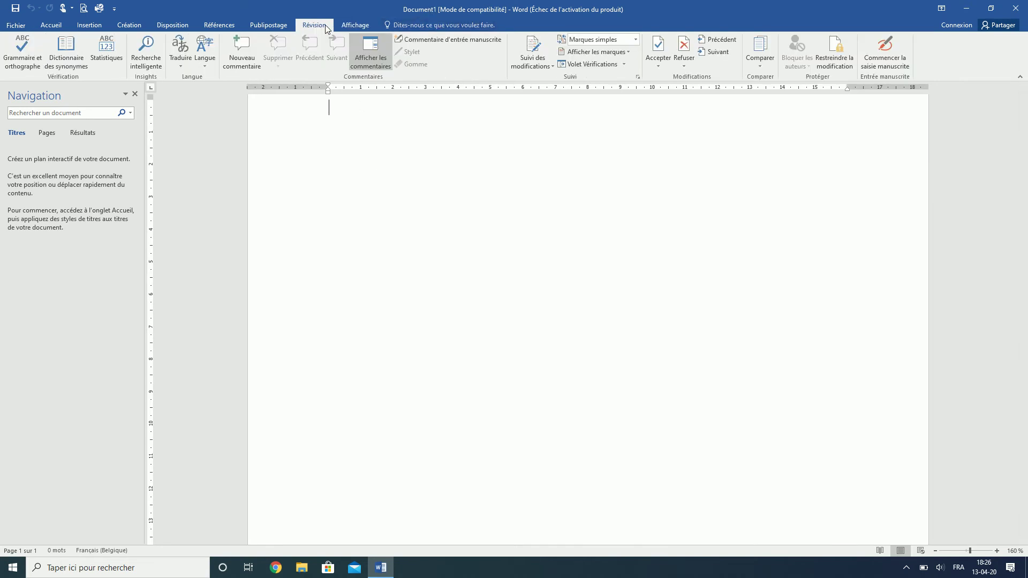
{"action": "left_click", "coordinate": [256, 26]}
{"action": "left_click", "coordinate": [226, 26]}
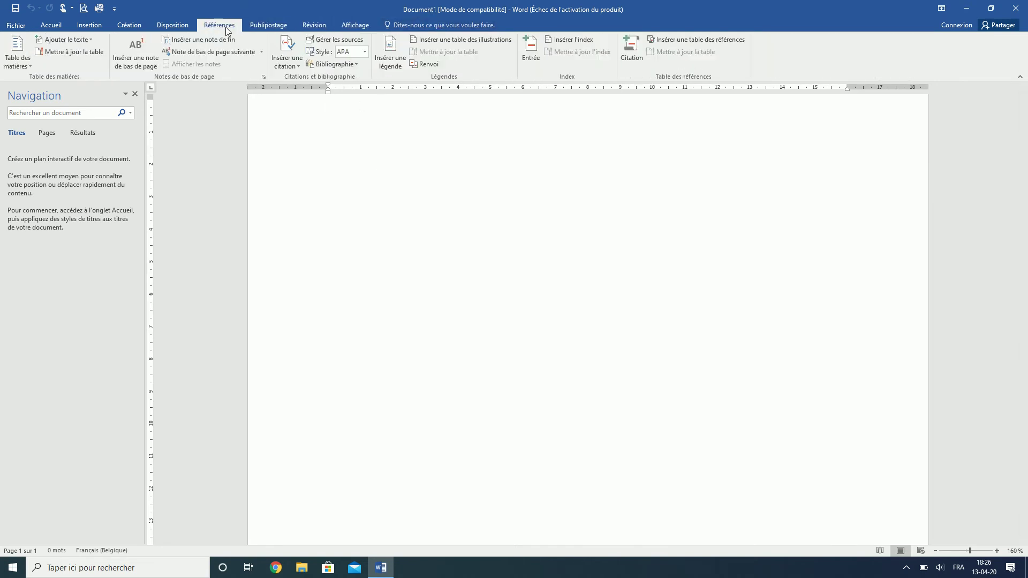
{"action": "left_click", "coordinate": [176, 27]}
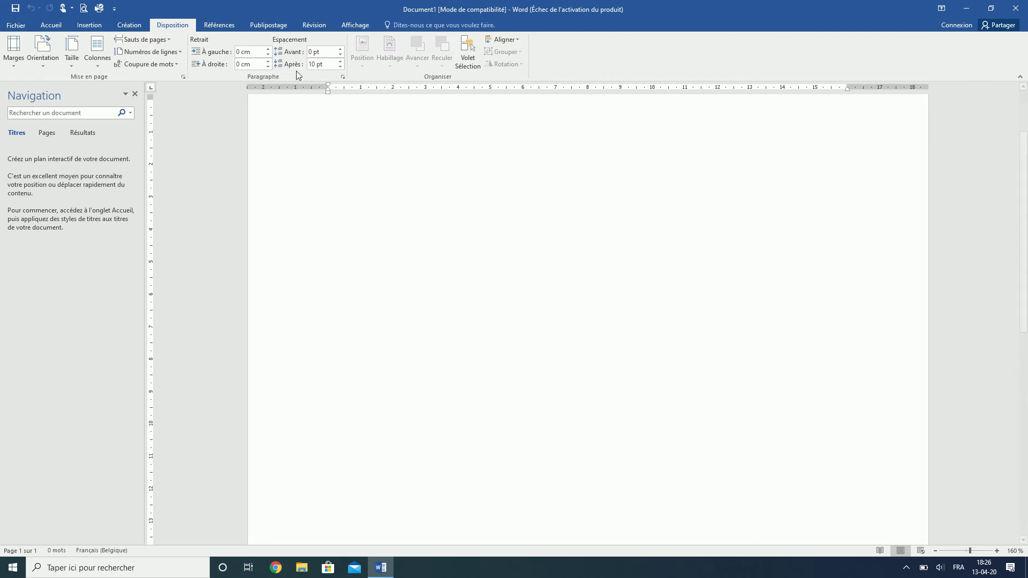
{"action": "left_click", "coordinate": [223, 30]}
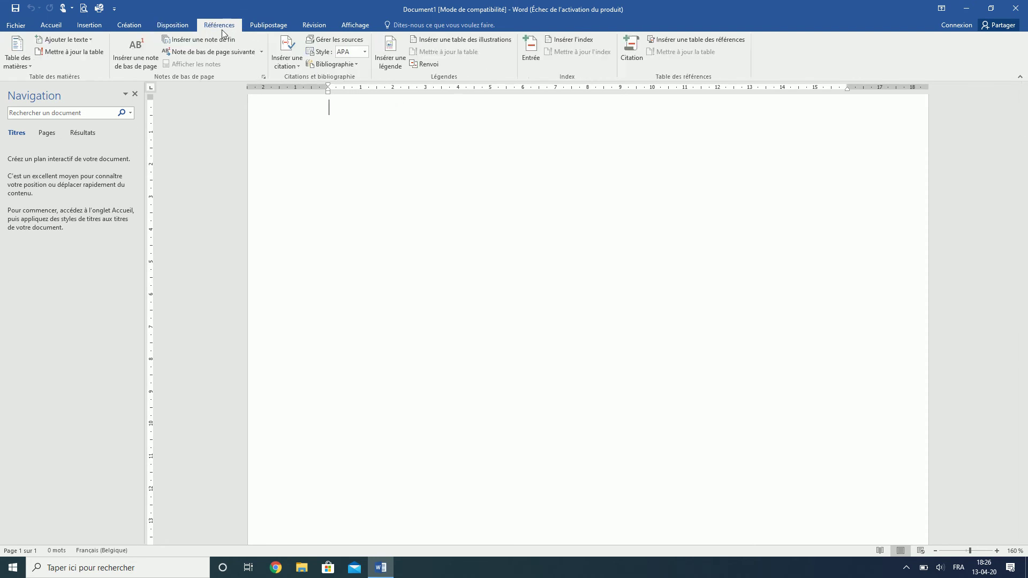
{"action": "left_click", "coordinate": [271, 28]}
{"action": "left_click", "coordinate": [182, 27]}
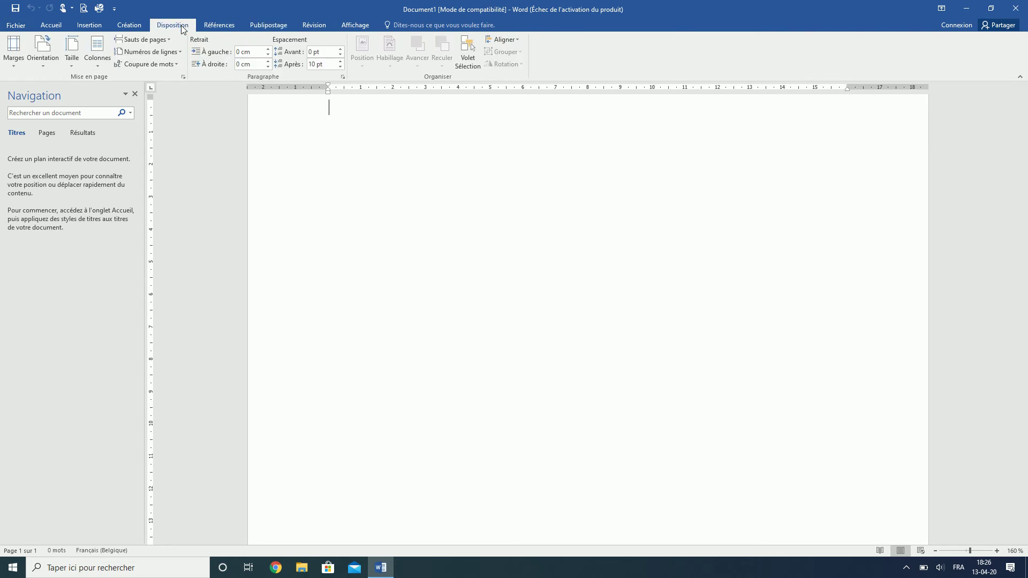
{"action": "left_click", "coordinate": [141, 27]}
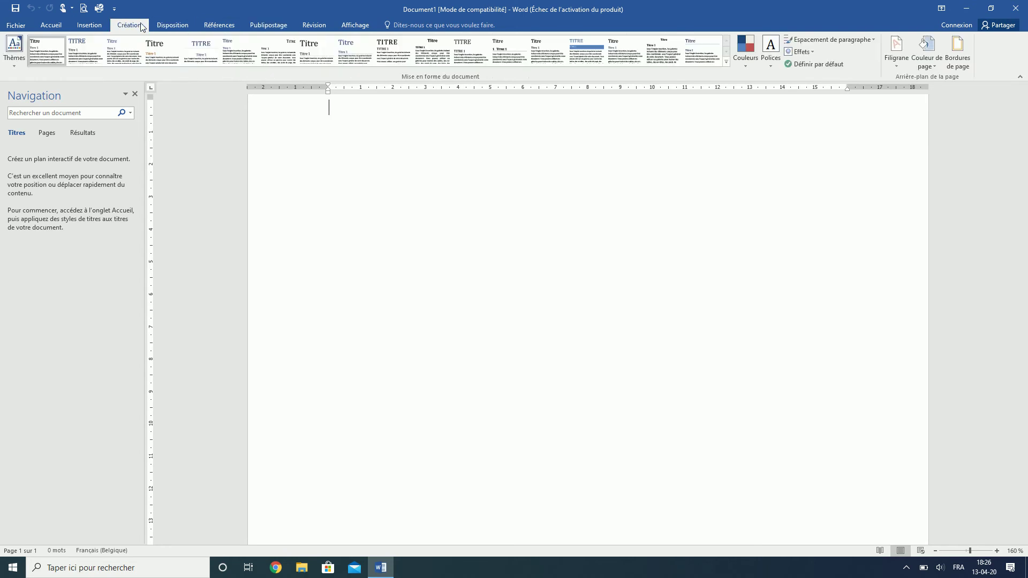
{"action": "left_click", "coordinate": [176, 29]}
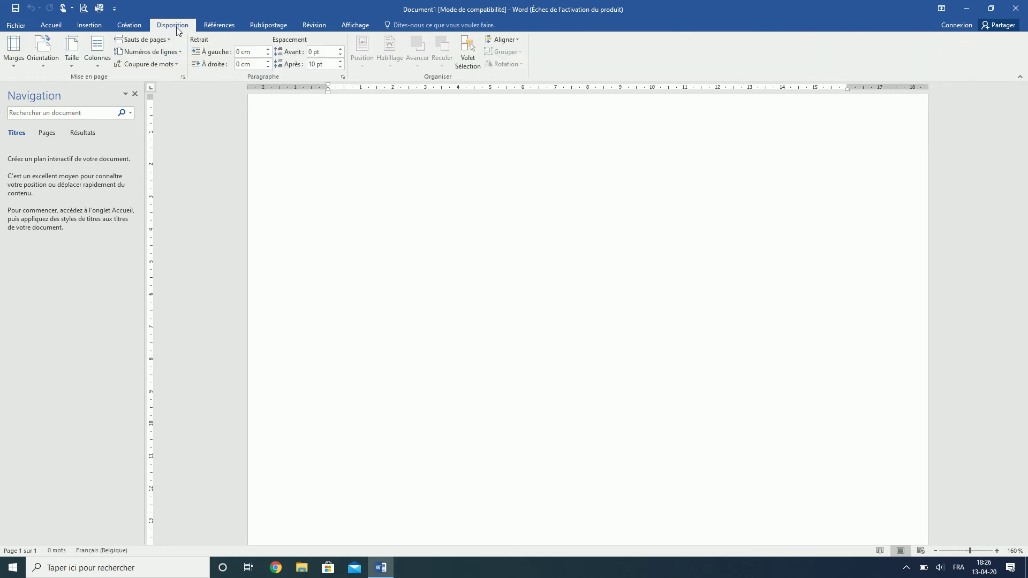
{"action": "left_click", "coordinate": [217, 25]}
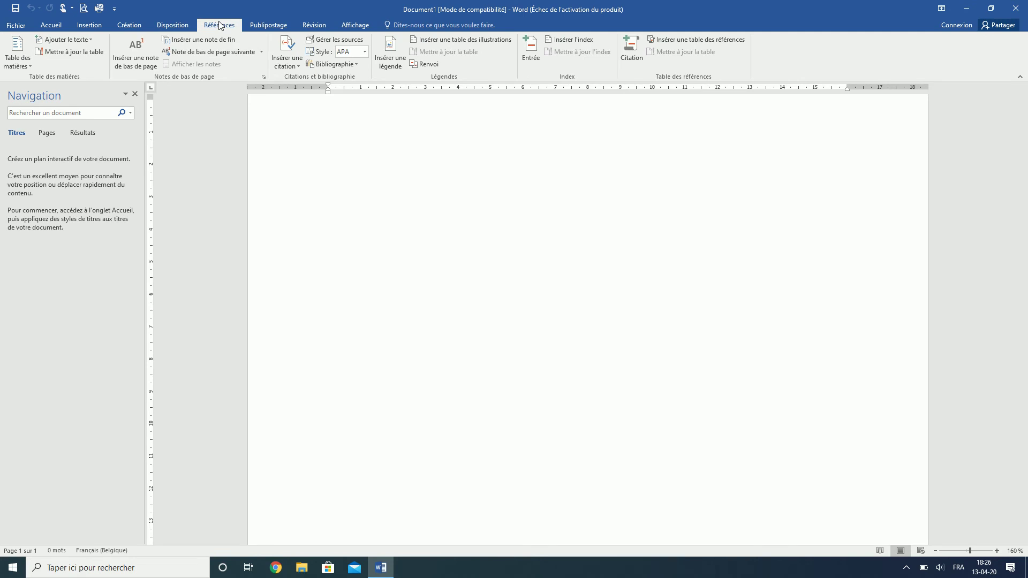
{"action": "left_click", "coordinate": [129, 27]}
Open the full Paragraphe settings from the Accueil commands and reposition the dialog over the page.
{"action": "left_click", "coordinate": [50, 25]}
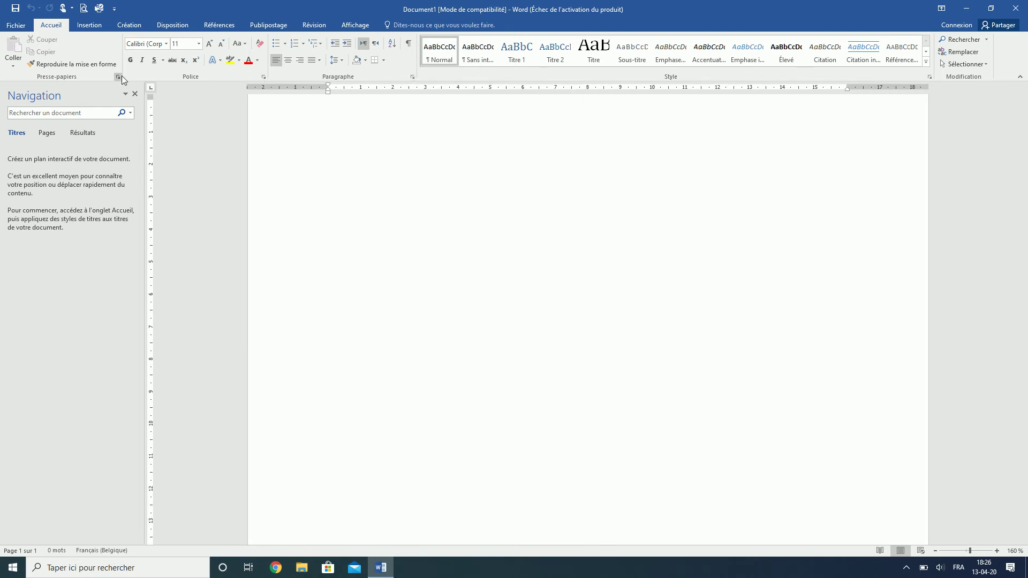
{"action": "left_click", "coordinate": [413, 78]}
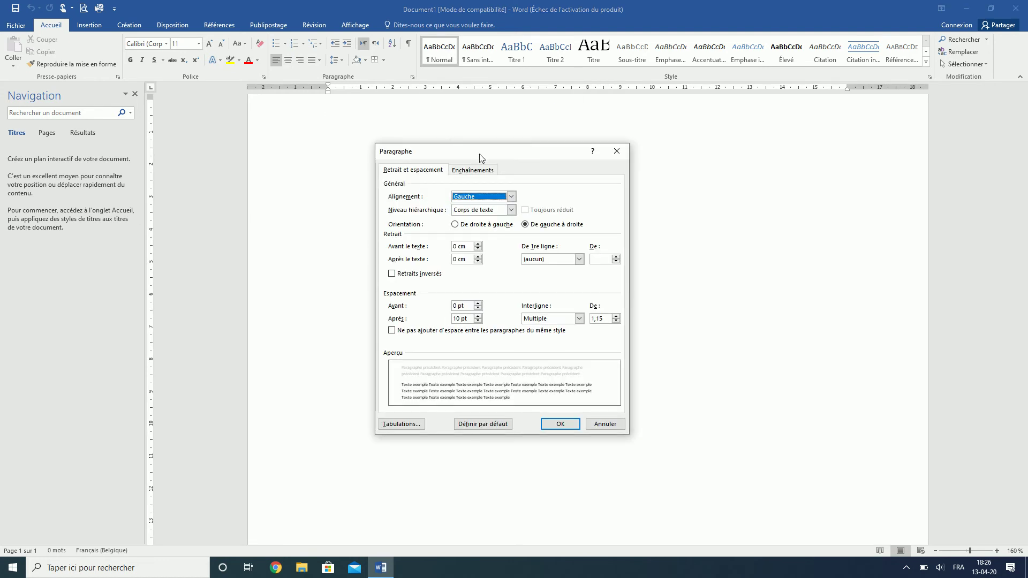
{"action": "left_click_drag", "start_coordinate": [479, 158], "coordinate": [497, 155]}
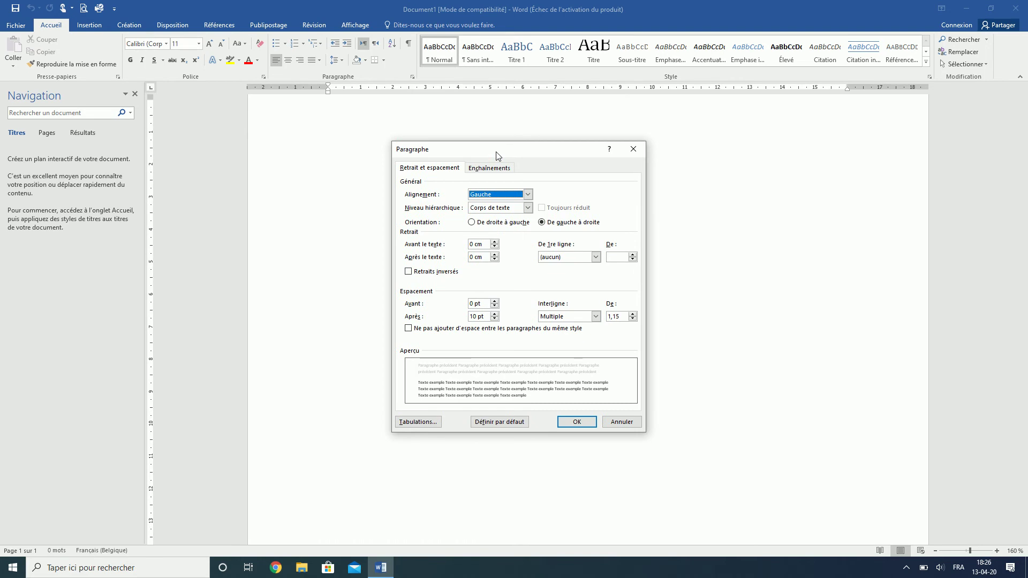
{"action": "left_click_drag", "start_coordinate": [496, 156], "coordinate": [518, 162]}
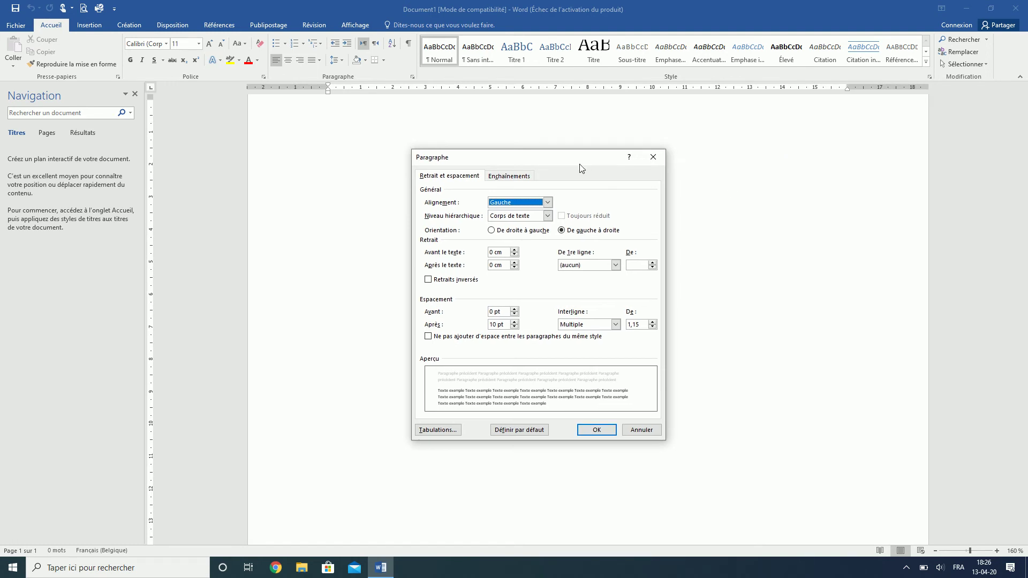
Reposition the Paragraphe dialog over the page and close it without applying any settings.
{"action": "left_click_drag", "start_coordinate": [589, 158], "coordinate": [559, 167]}
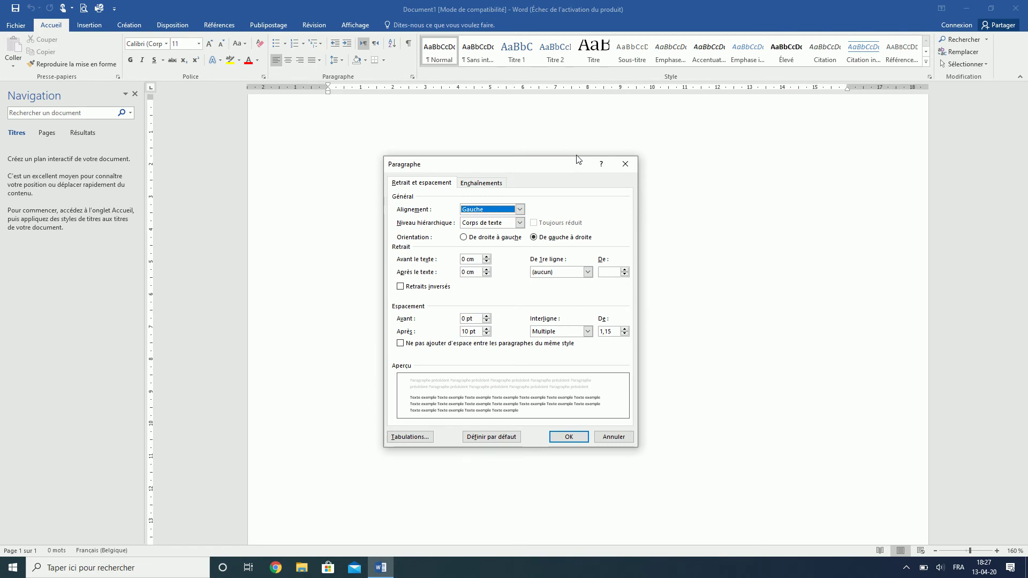
{"action": "left_click", "coordinate": [621, 439]}
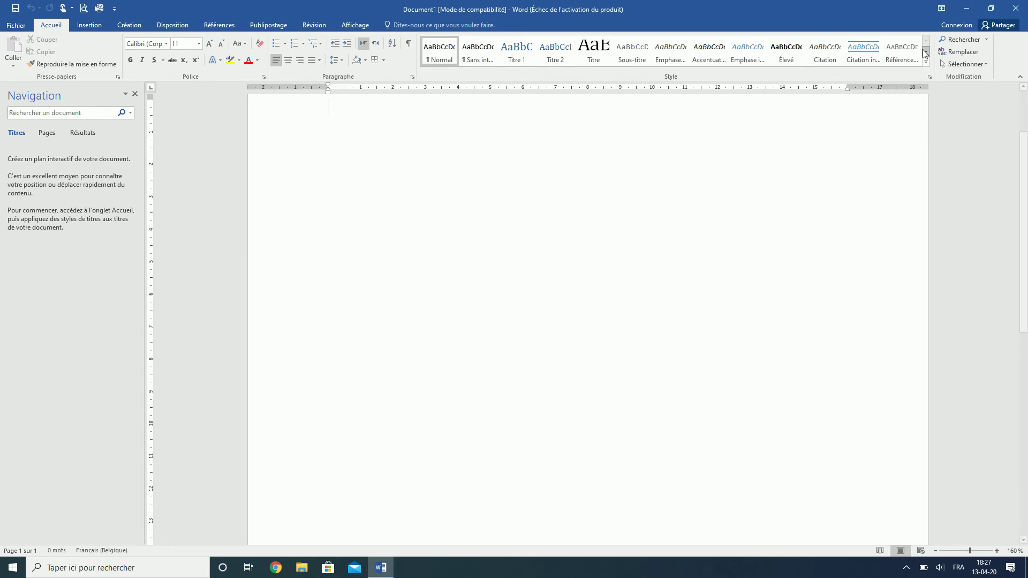
Restore the Word window down, minimize and reopen it, stretch its upper edge upward, and return it to full screen.
{"action": "left_click", "coordinate": [991, 8]}
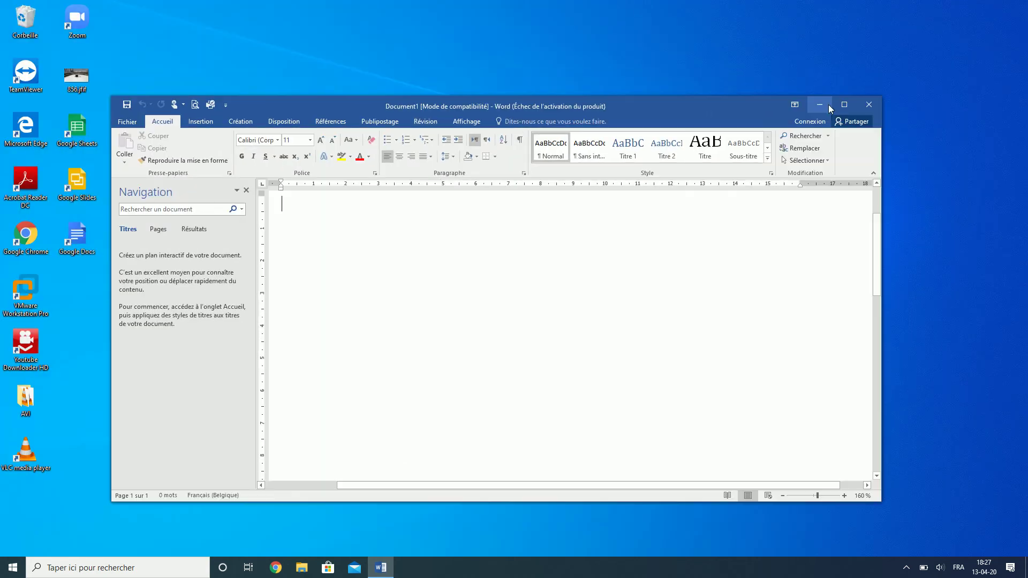
{"action": "left_click", "coordinate": [826, 108]}
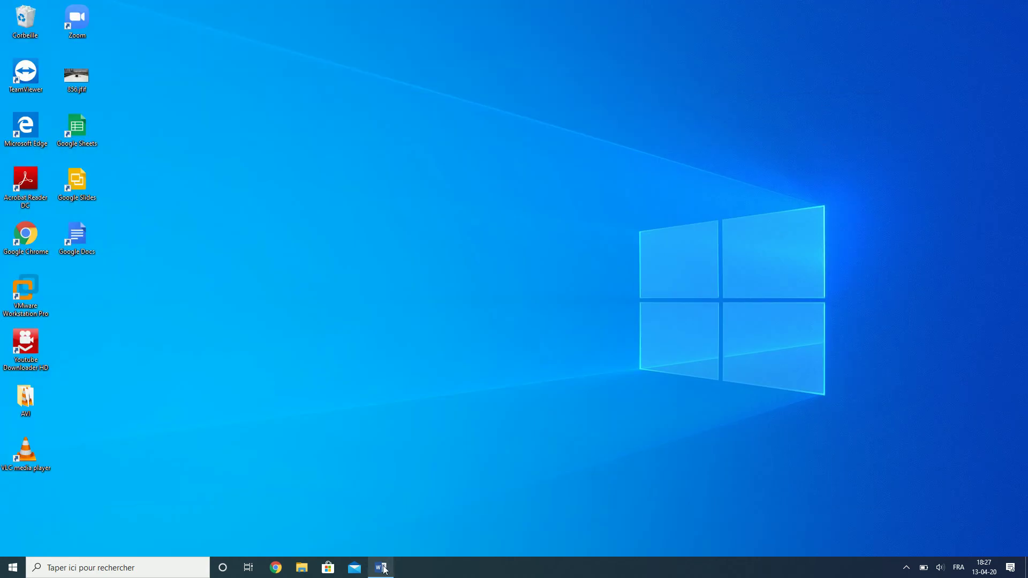
{"action": "left_click", "coordinate": [385, 571]}
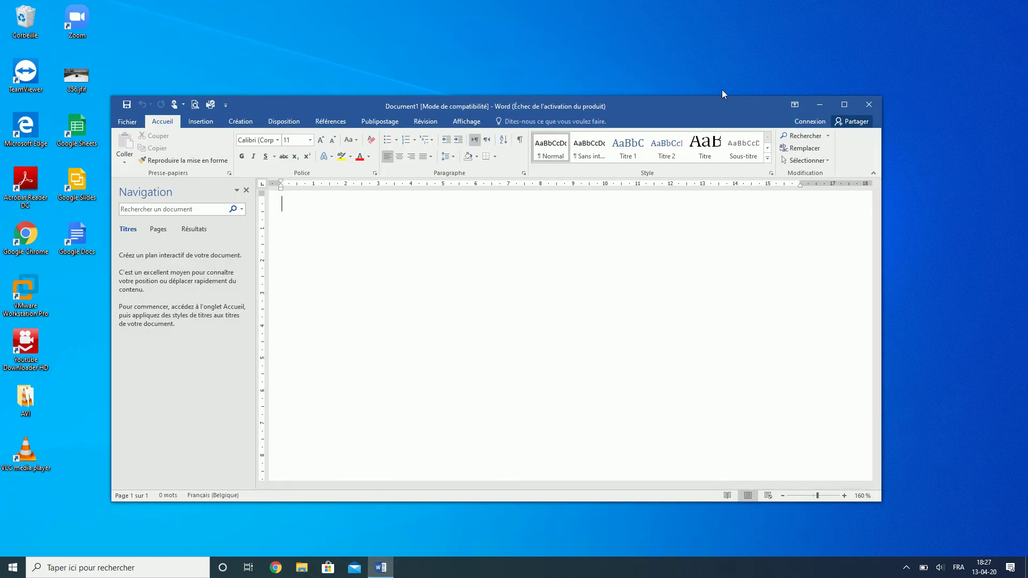
{"action": "left_click_drag", "start_coordinate": [716, 96], "coordinate": [706, 71]}
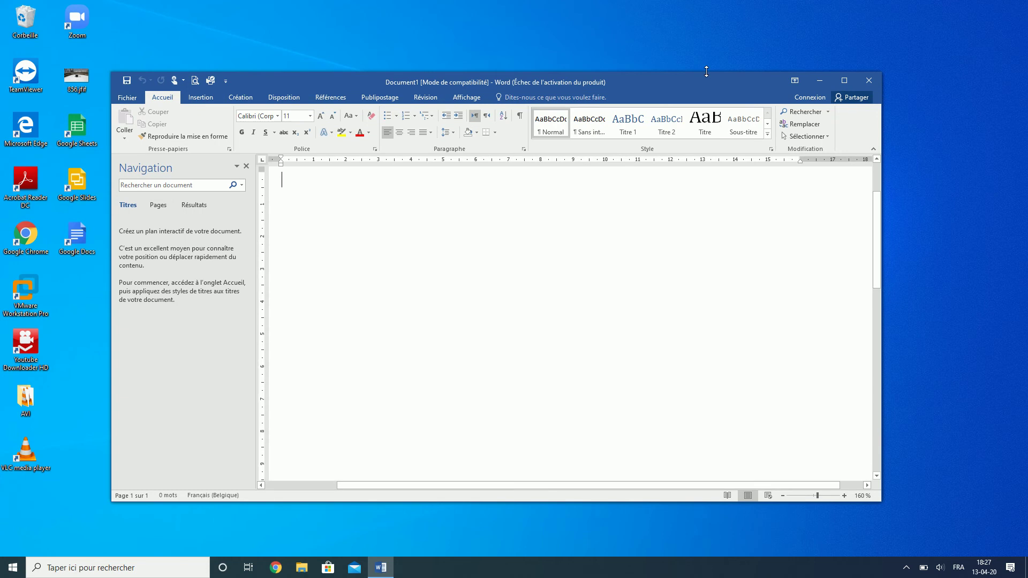
{"action": "left_click", "coordinate": [837, 78]}
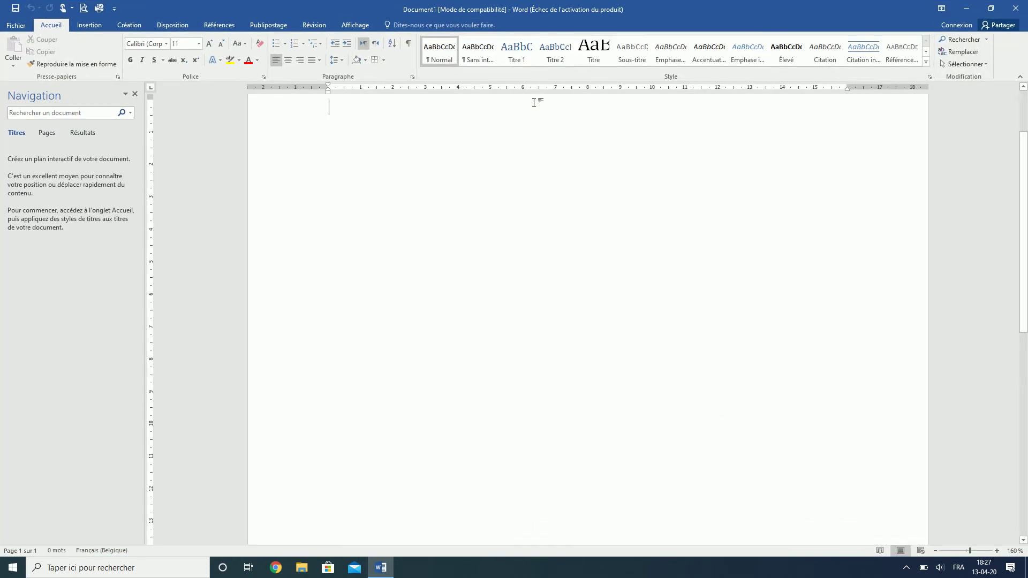
Open the full Paragraphe settings and compare the options under Retrait et espacement with those under Enchaînements.
{"action": "left_click", "coordinate": [412, 77]}
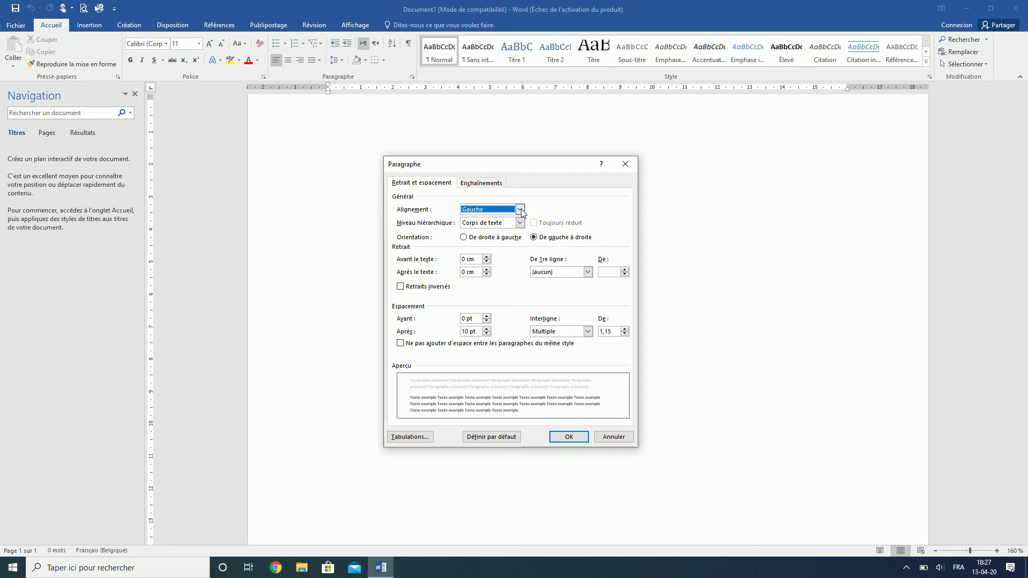
{"action": "left_click", "coordinate": [343, 224]}
{"action": "left_click", "coordinate": [484, 185]}
{"action": "left_click", "coordinate": [442, 185]}
{"action": "left_click", "coordinate": [481, 183]}
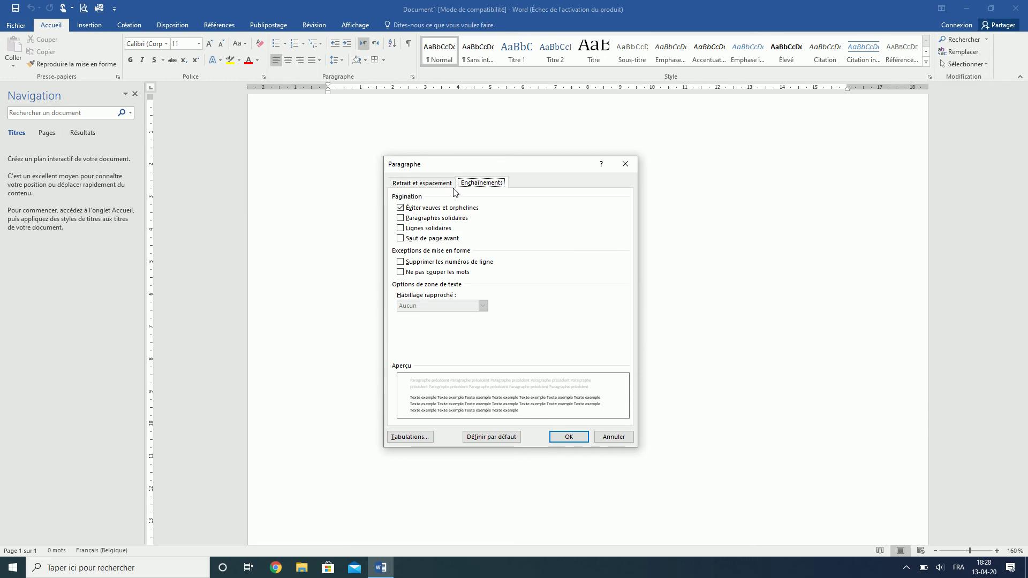
{"action": "left_click", "coordinate": [435, 186]}
{"action": "left_click", "coordinate": [484, 184]}
{"action": "left_click", "coordinate": [423, 185]}
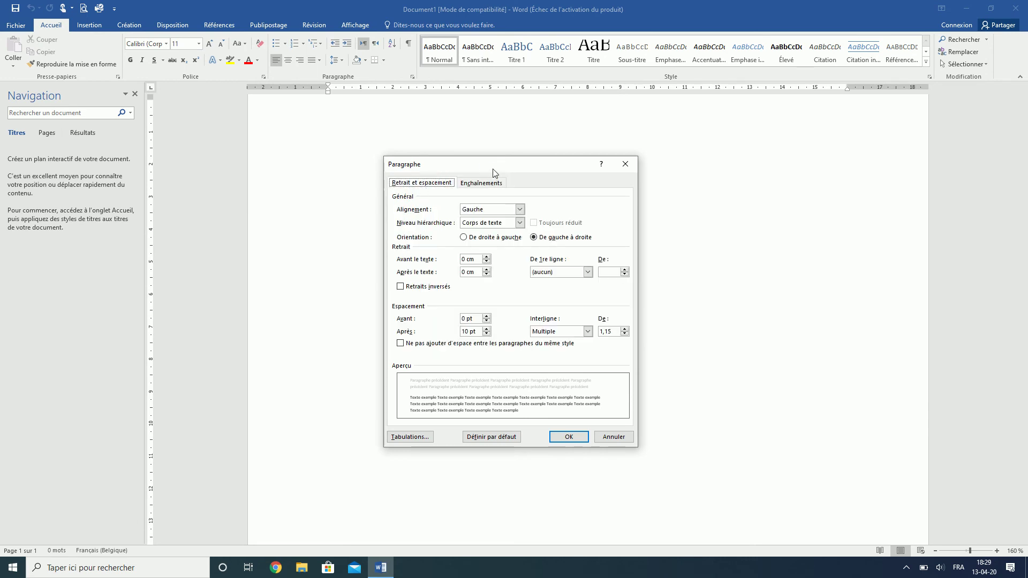
{"action": "left_click", "coordinate": [481, 184]}
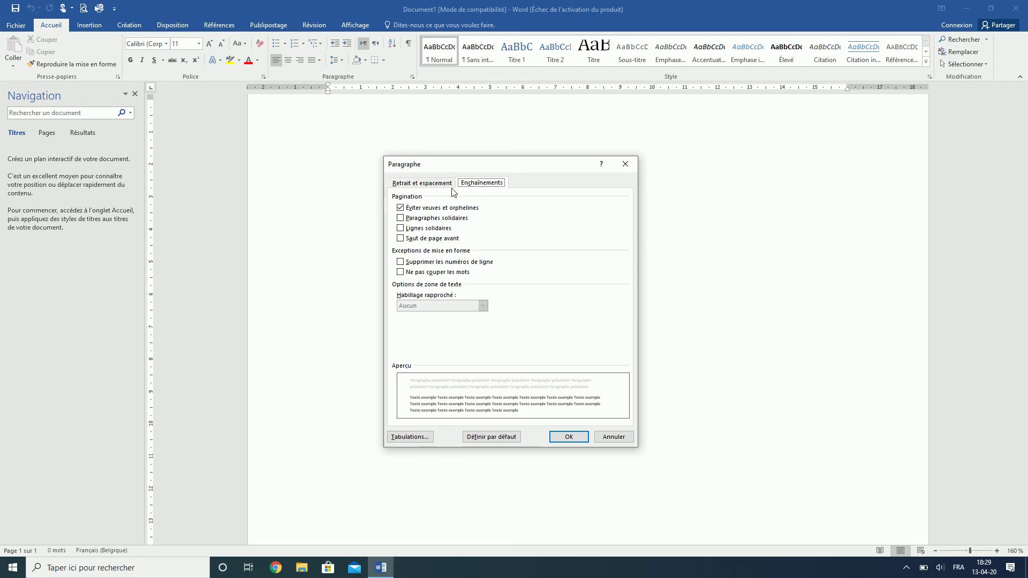
{"action": "left_click", "coordinate": [444, 188]}
{"action": "left_click", "coordinate": [490, 185]}
{"action": "left_click", "coordinate": [442, 190]}
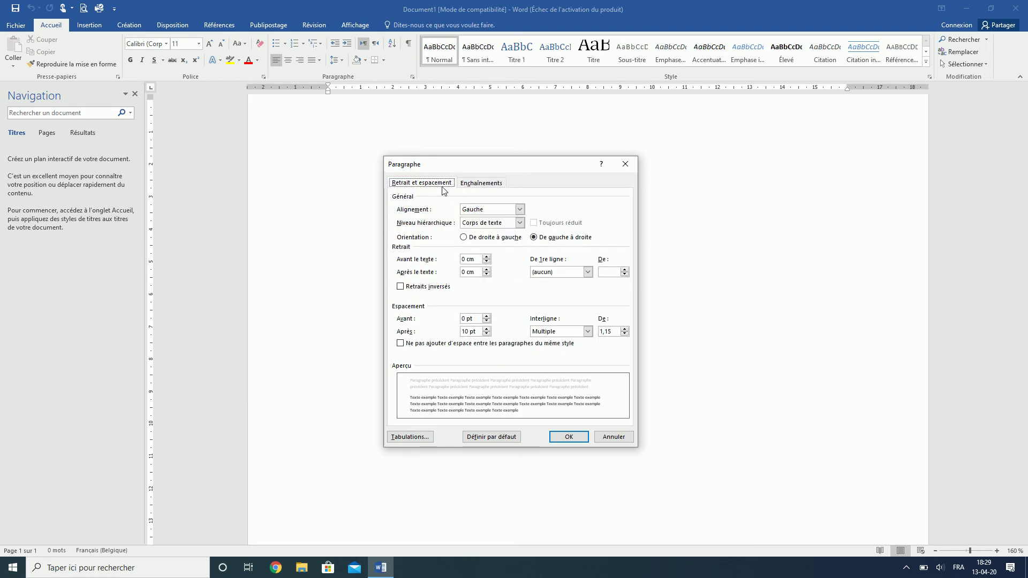
{"action": "left_click", "coordinate": [470, 184]}
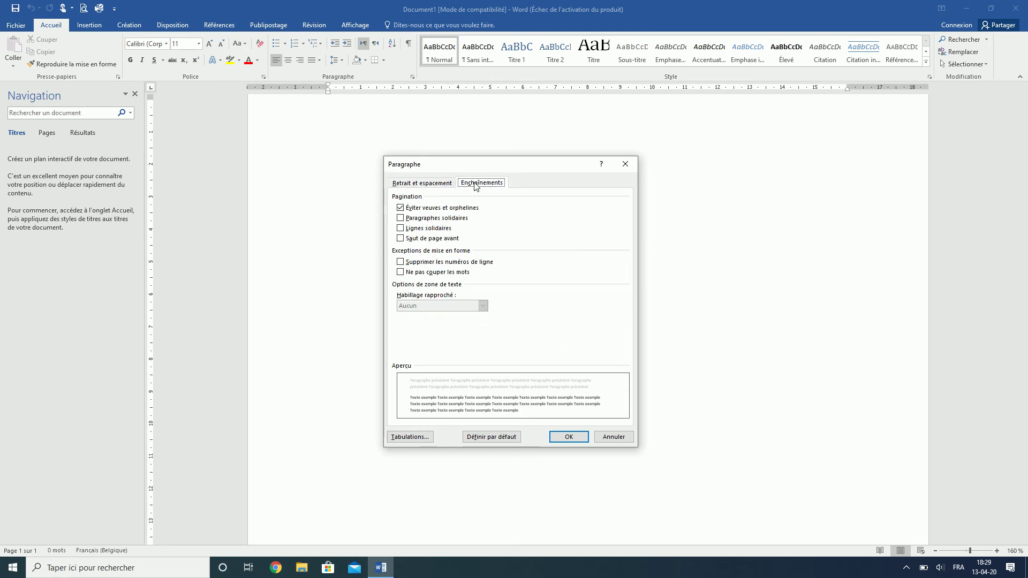
{"action": "left_click", "coordinate": [419, 184]}
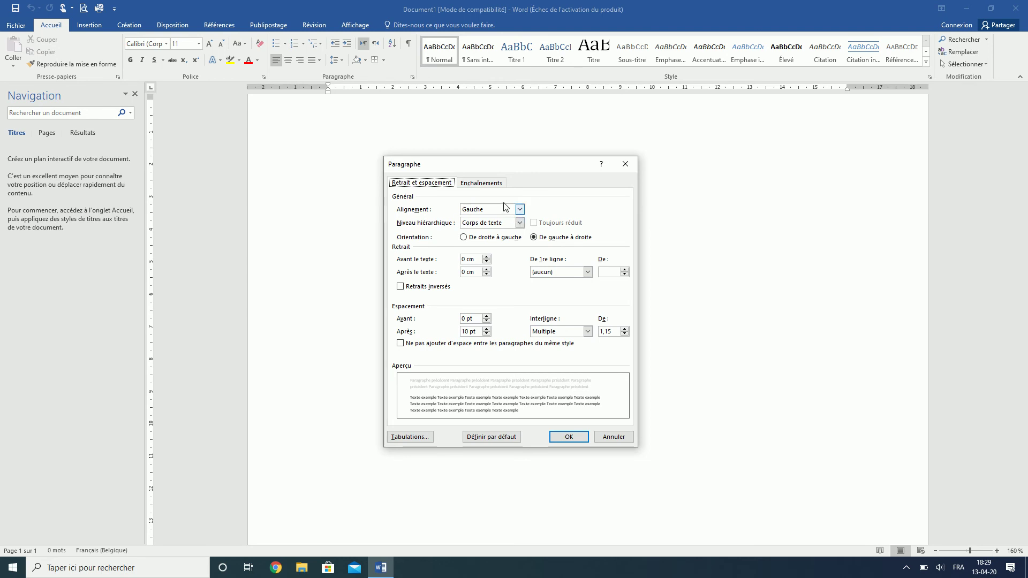
{"action": "left_click", "coordinate": [492, 182]}
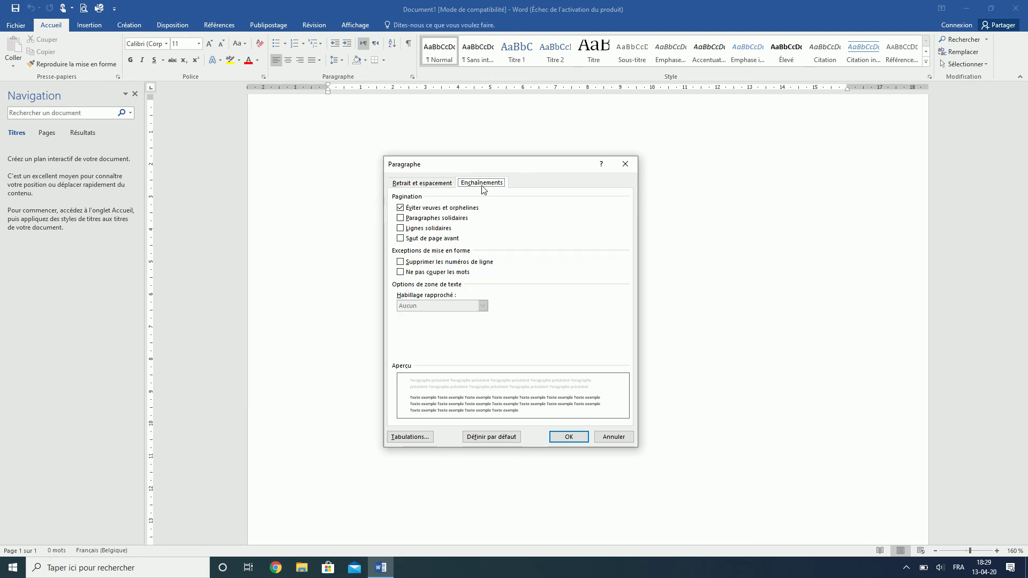
{"action": "left_click", "coordinate": [449, 185]}
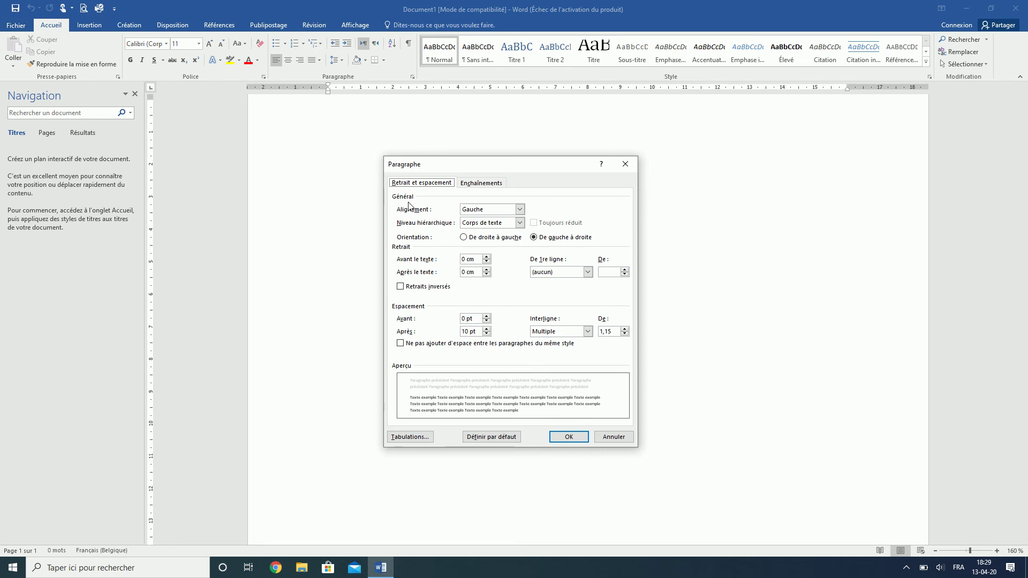
Review the available paragraph alignment options without changing the alignment, and check Enchaînements again before returning to Retrait et espacement.
{"action": "left_click", "coordinate": [520, 210]}
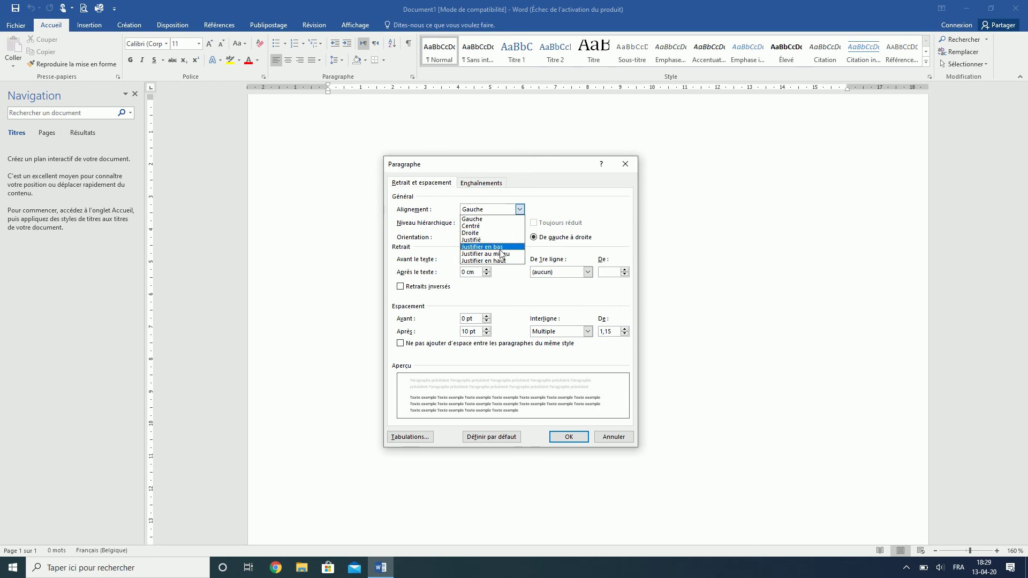
{"action": "left_click", "coordinate": [524, 213]}
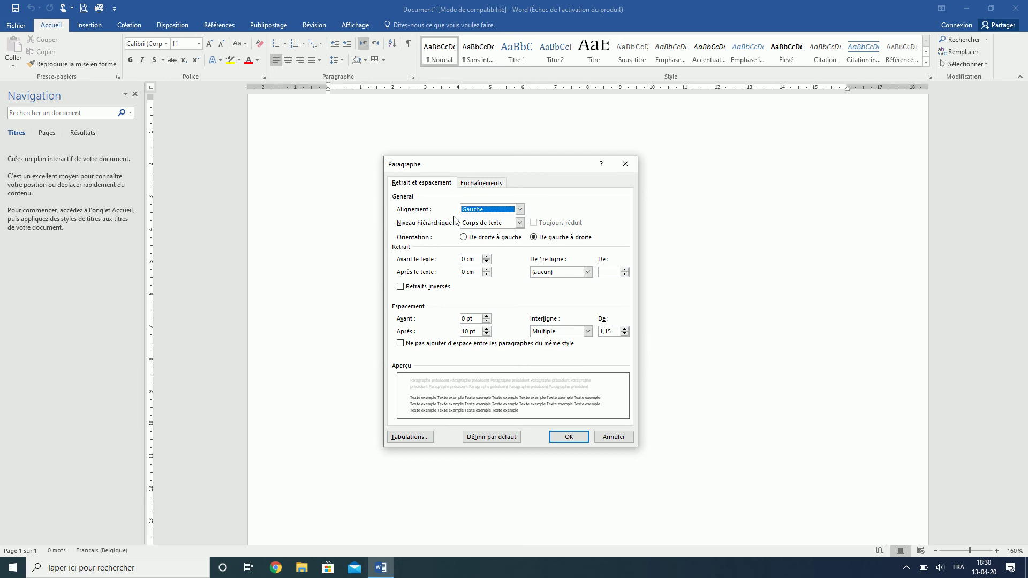
{"action": "left_click", "coordinate": [480, 185]}
{"action": "left_click", "coordinate": [427, 183]}
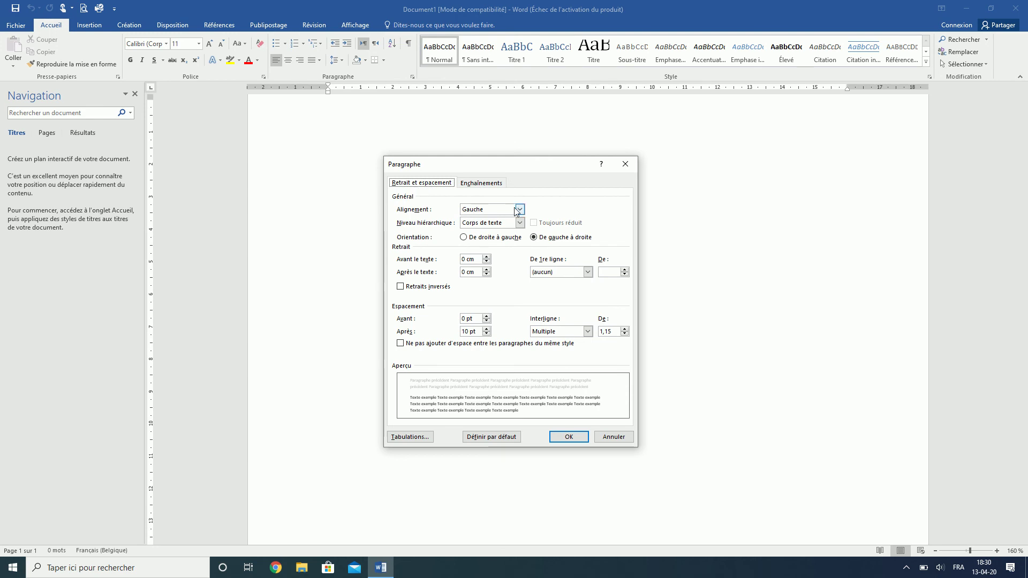
Compare both text orientations in the paragraph preview and set Orientation to De droite à gauche.
{"action": "left_click", "coordinate": [463, 238]}
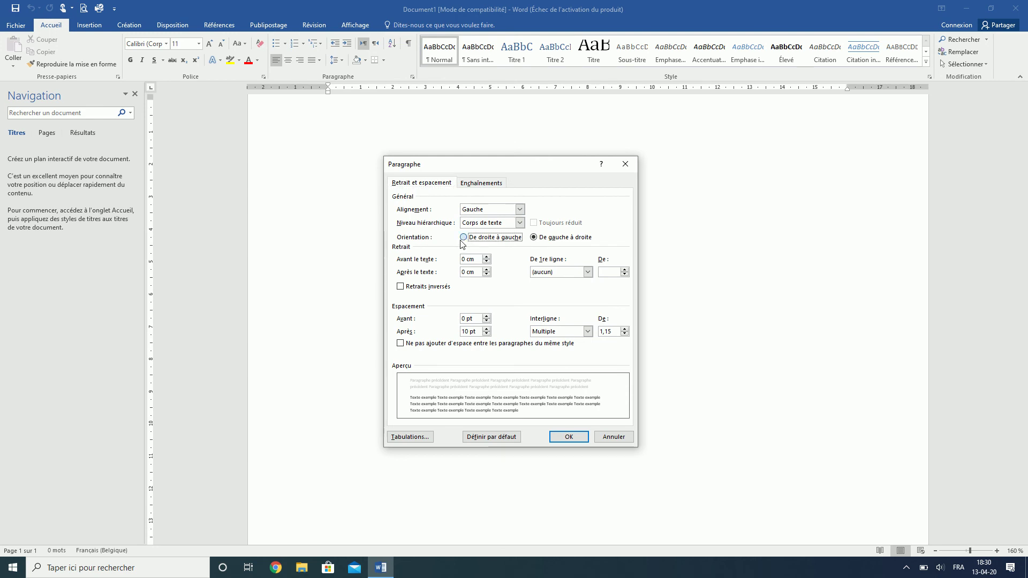
{"action": "left_click", "coordinate": [531, 239]}
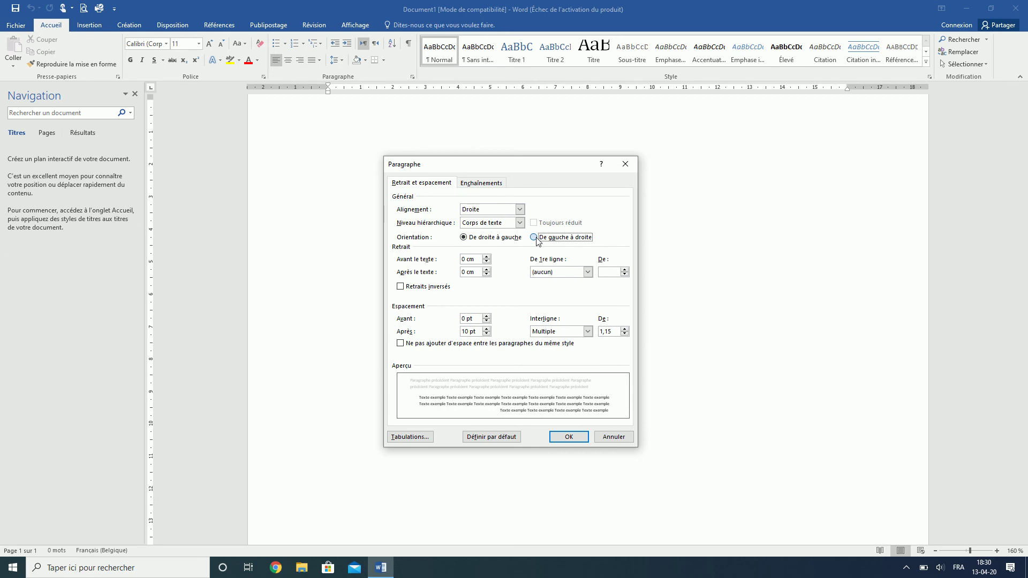
{"action": "left_click", "coordinate": [471, 239]}
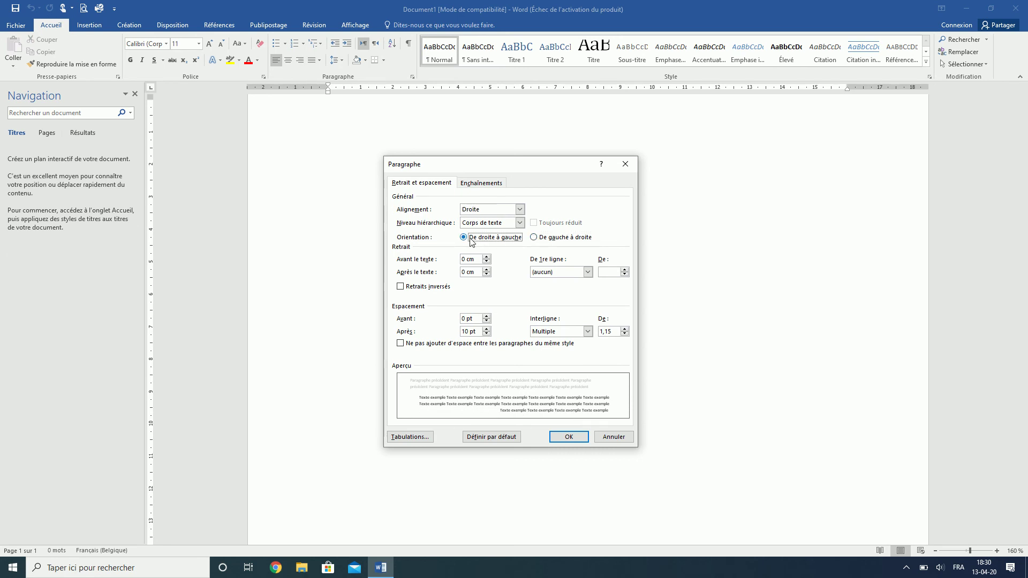
{"action": "left_click", "coordinate": [536, 239]}
{"action": "left_click", "coordinate": [493, 243]}
{"action": "left_click", "coordinate": [535, 240]}
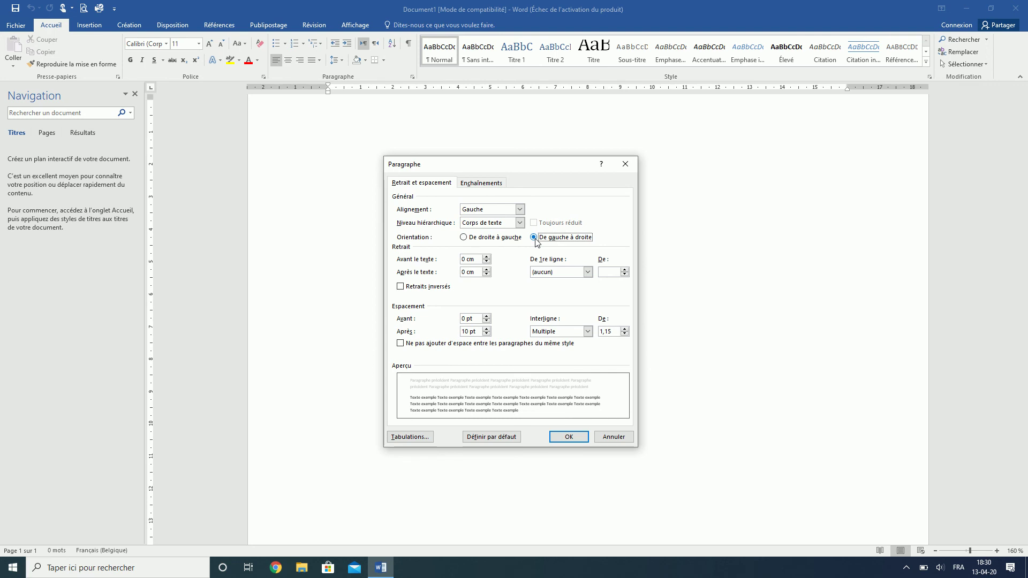
{"action": "left_click", "coordinate": [476, 240]}
{"action": "left_click", "coordinate": [546, 239]}
{"action": "left_click", "coordinate": [506, 240]}
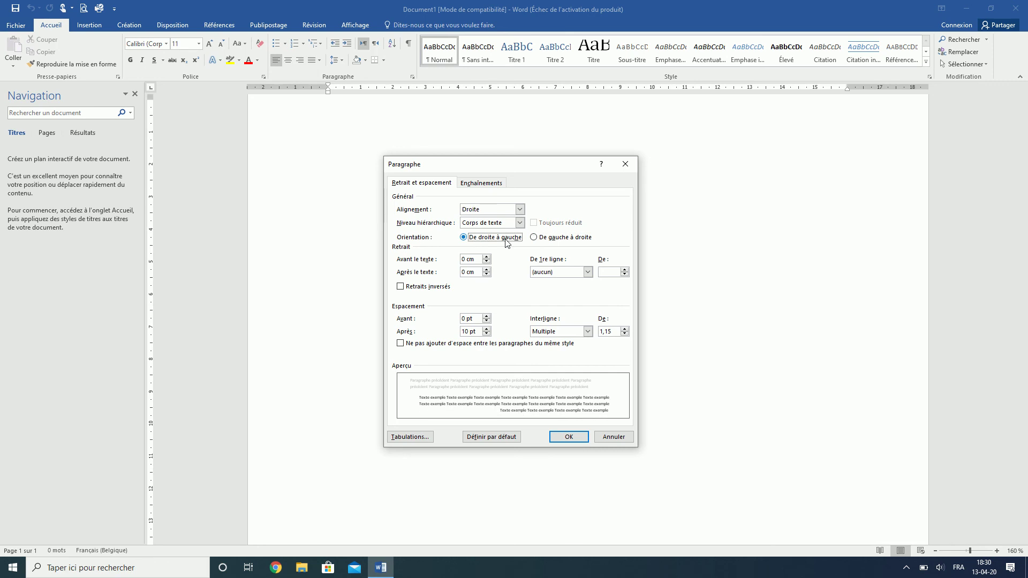
Try the Éviter veuves et orphelines and Paragraphes solidaires pagination options under Enchaînements, leaving both disabled.
{"action": "left_click", "coordinate": [481, 184]}
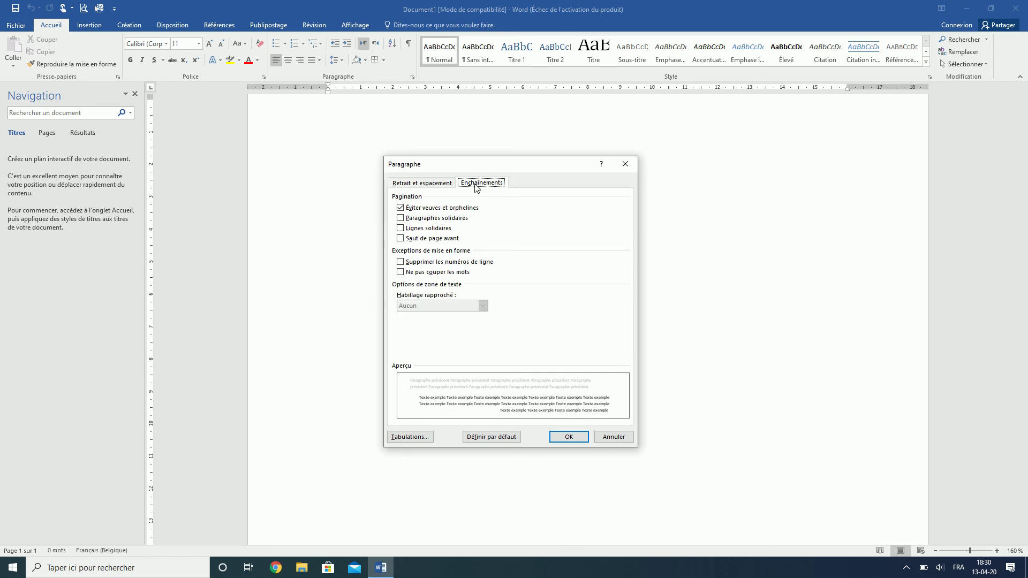
{"action": "left_click", "coordinate": [400, 208]}
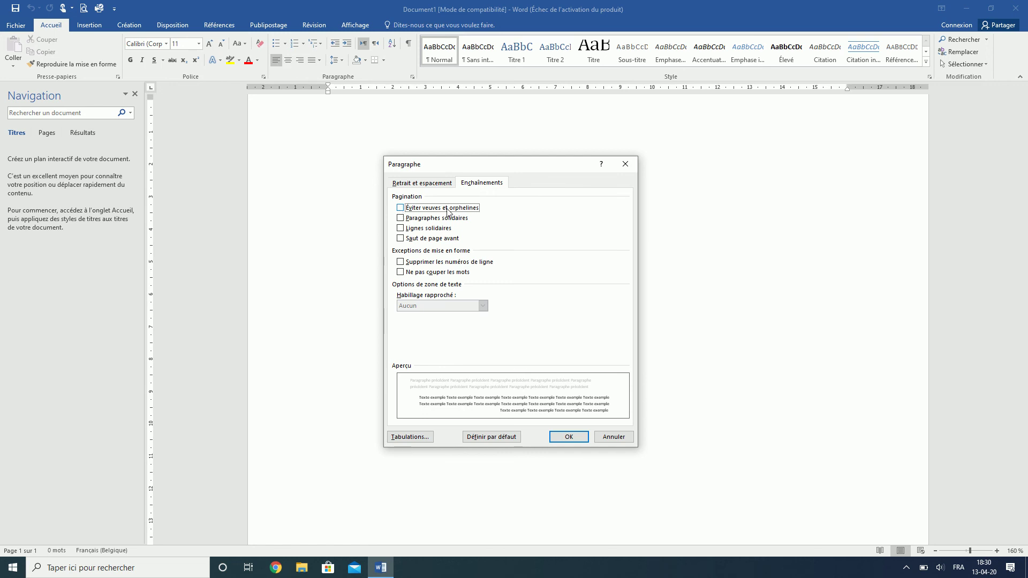
{"action": "left_click", "coordinate": [401, 210]}
{"action": "left_click", "coordinate": [400, 218]}
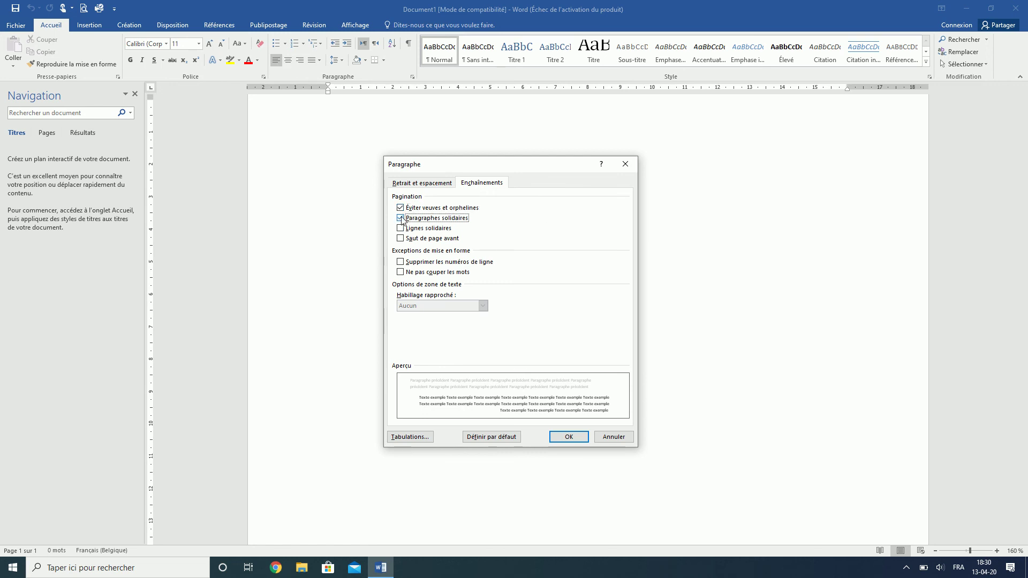
{"action": "left_click", "coordinate": [400, 217]}
{"action": "left_click", "coordinate": [401, 208]}
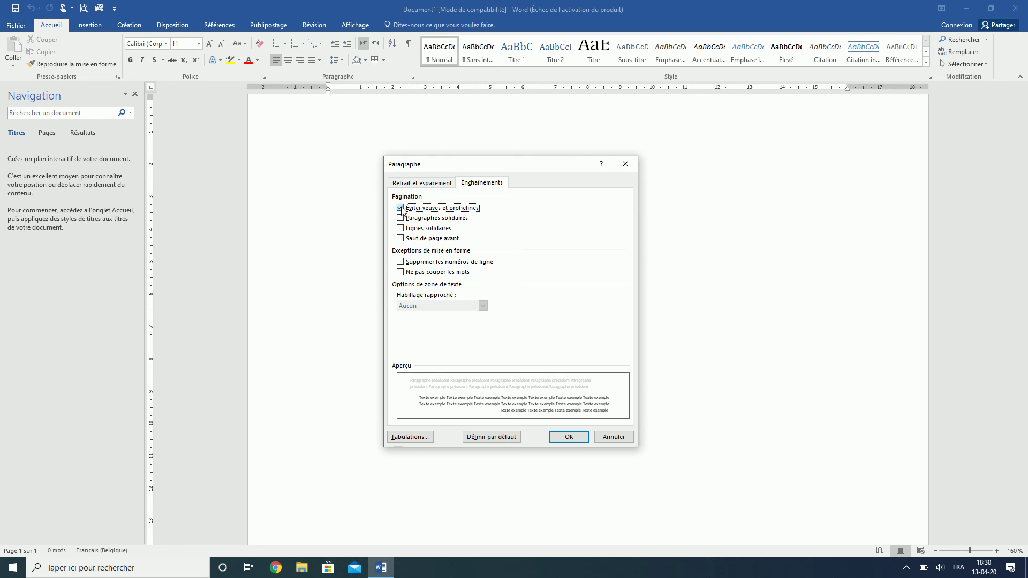
Enable and disable Retraits inversés under Retrait et espacement, and go back to the Enchaînements options.
{"action": "left_click", "coordinate": [428, 183]}
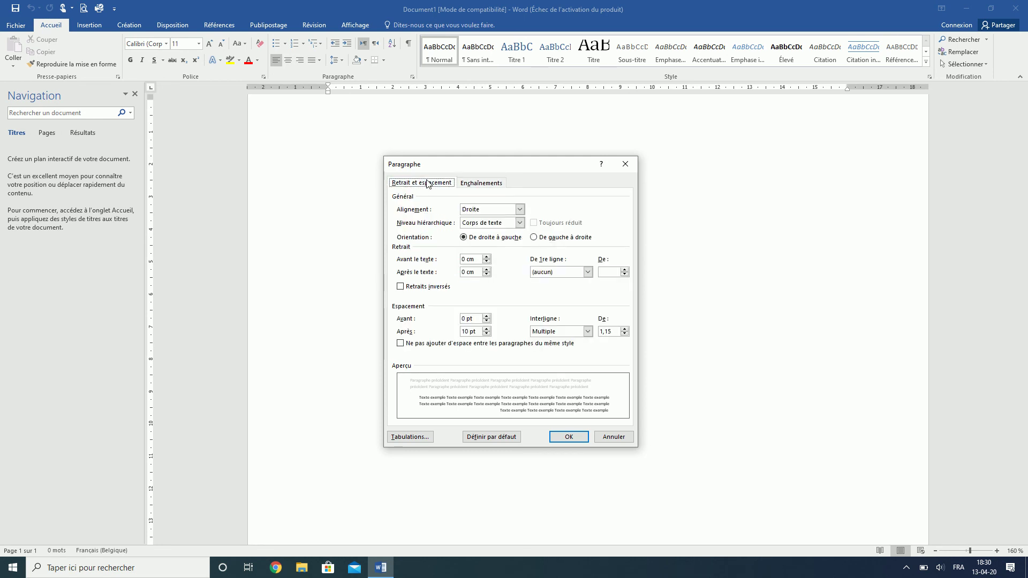
{"action": "left_click", "coordinate": [428, 291]}
{"action": "left_click", "coordinate": [429, 290]}
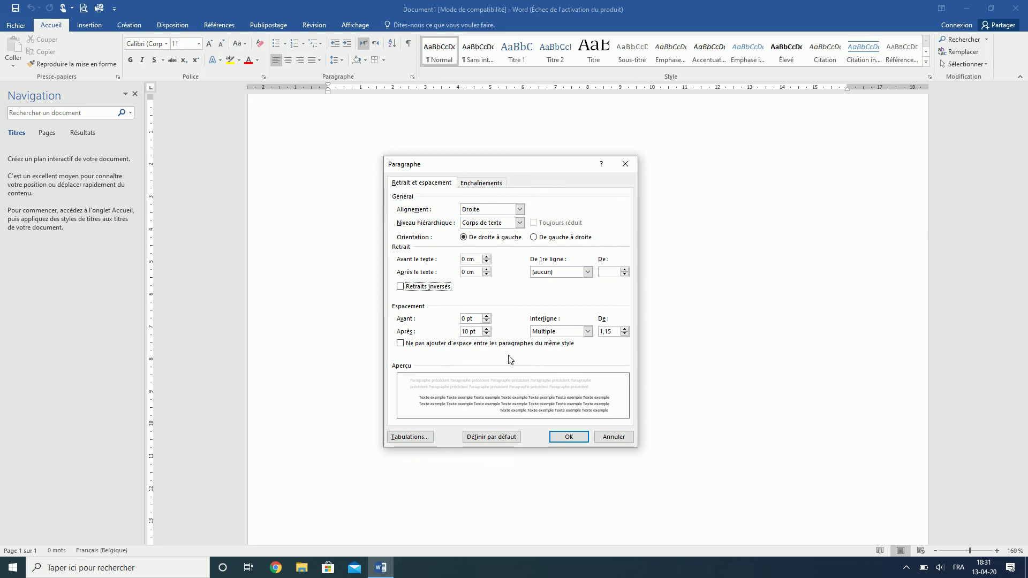
{"action": "left_click", "coordinate": [479, 184]}
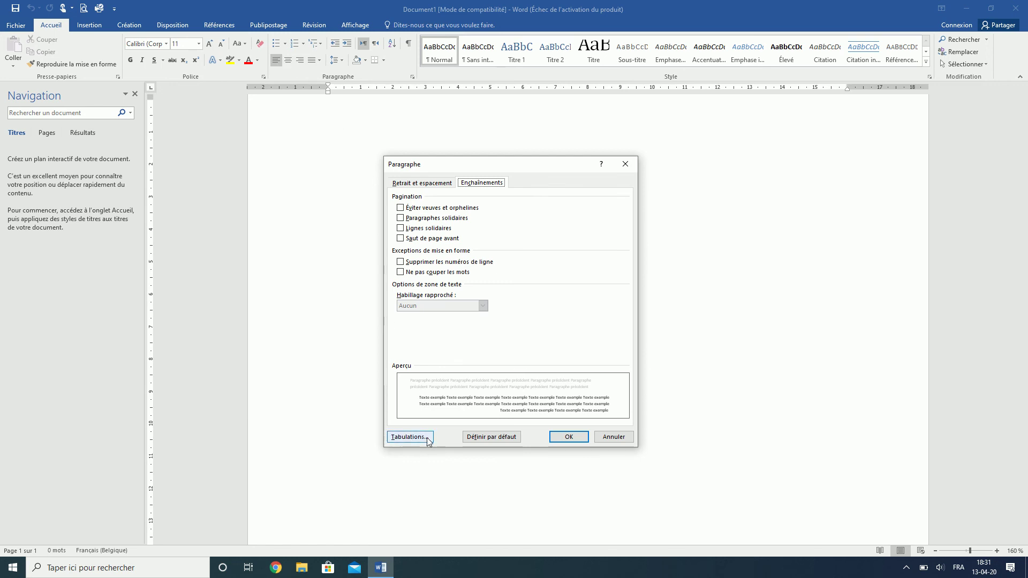
Open the Tabulations settings from the Paragraphe dialog, cancel them, and open them again the same way.
{"action": "left_click", "coordinate": [410, 437]}
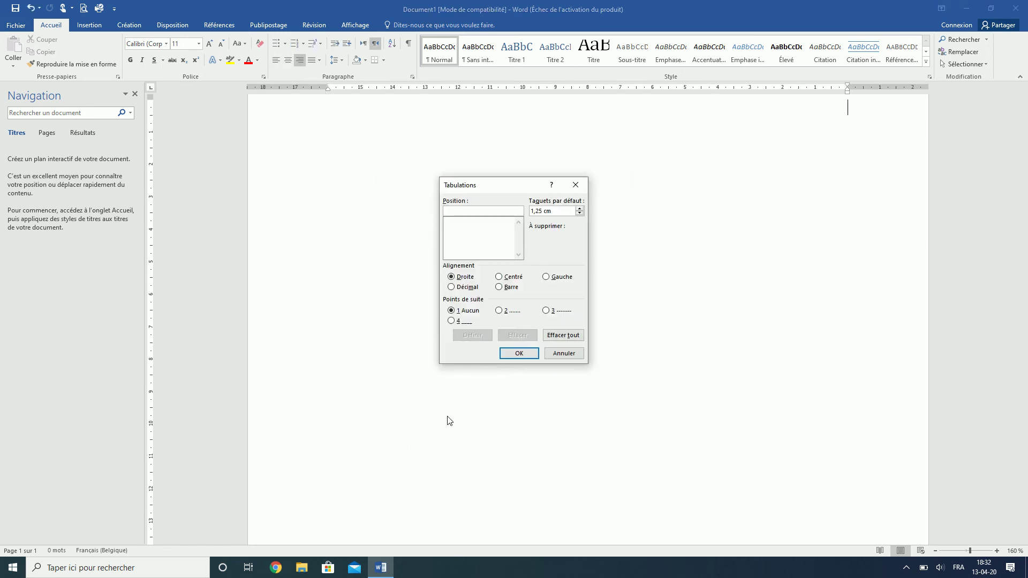
{"action": "left_click", "coordinate": [558, 353]}
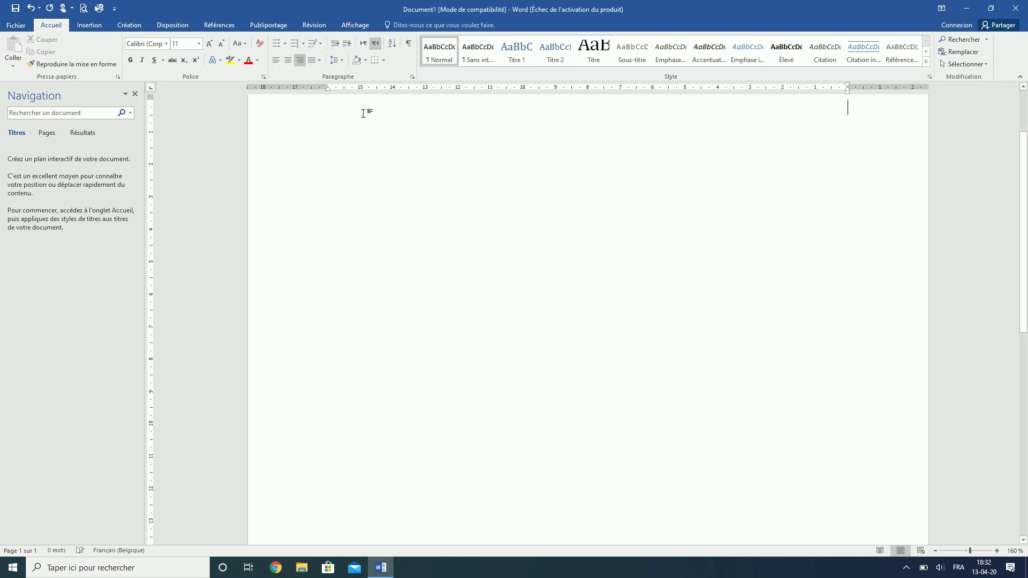
{"action": "left_click", "coordinate": [412, 76]}
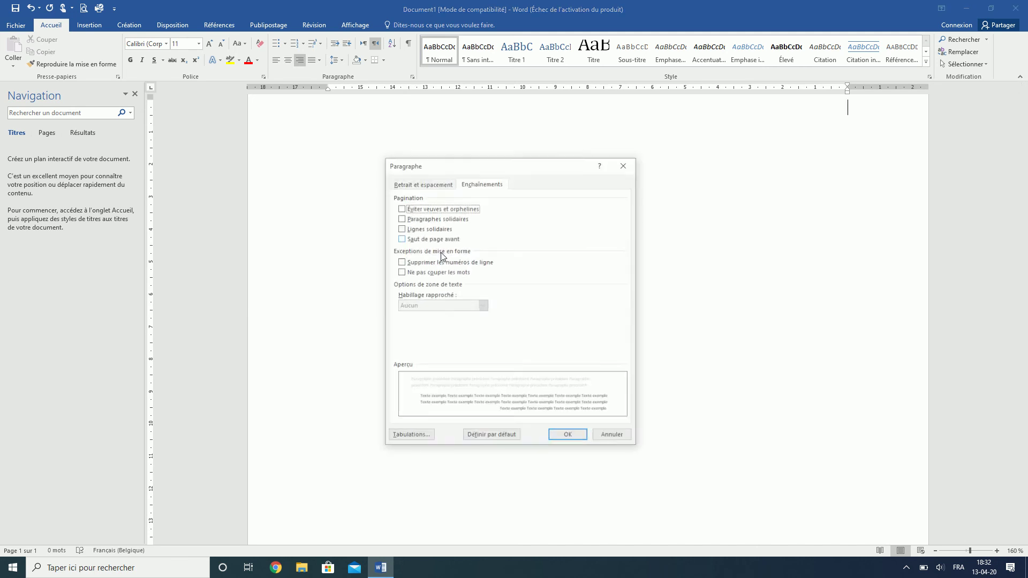
{"action": "left_click", "coordinate": [412, 433]}
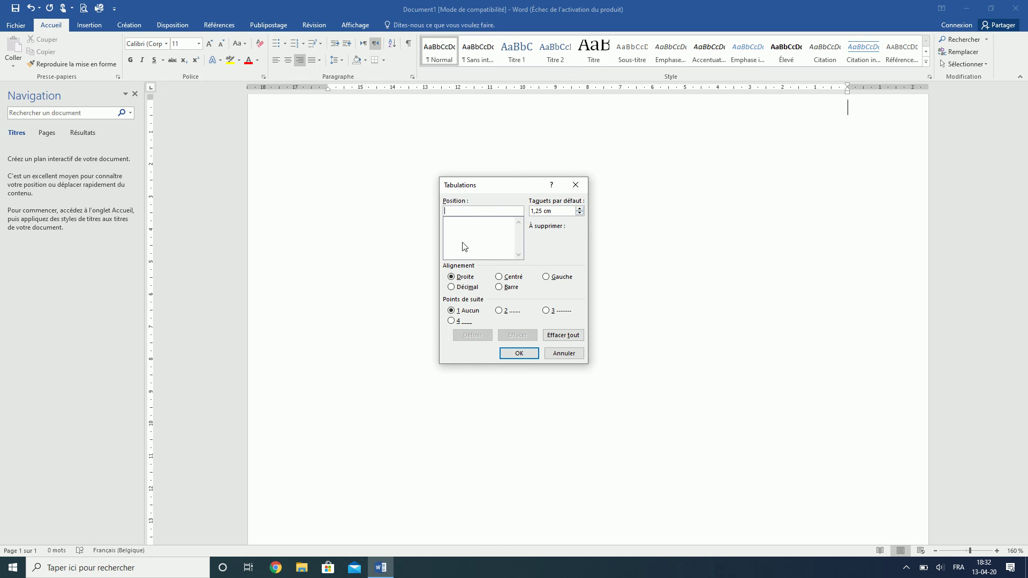
Cancel the Tabulations settings, open the detailed Police settings, and view the font style choices for complex scripts.
{"action": "left_click", "coordinate": [568, 354]}
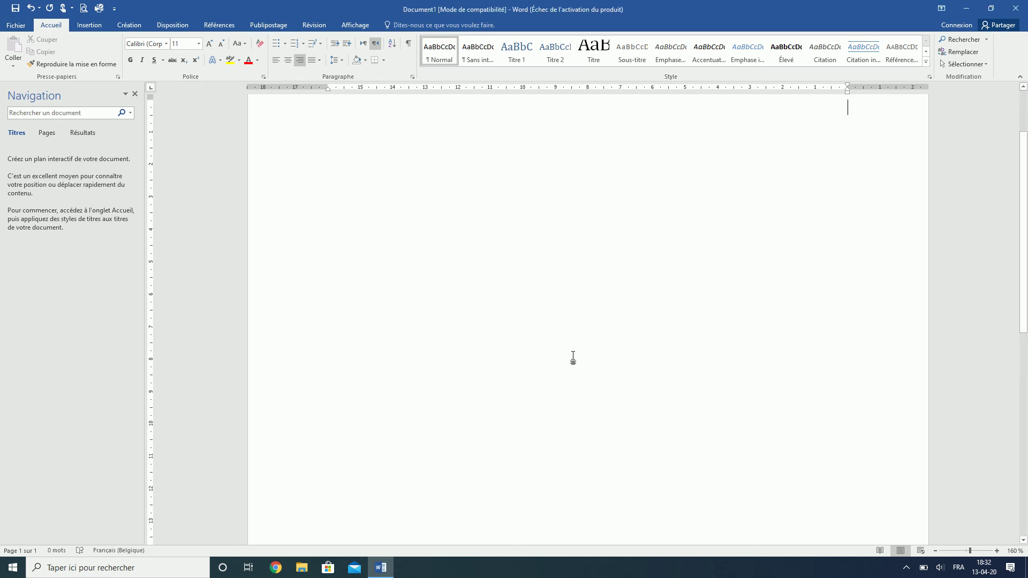
{"action": "left_click", "coordinate": [262, 76]}
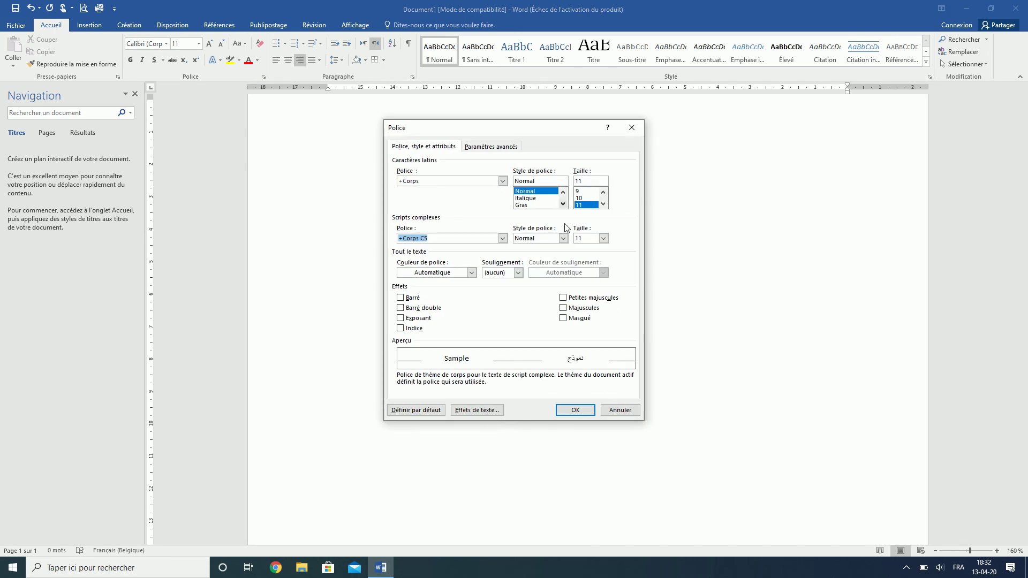
{"action": "left_click", "coordinate": [563, 238]}
{"action": "left_click", "coordinate": [562, 238]}
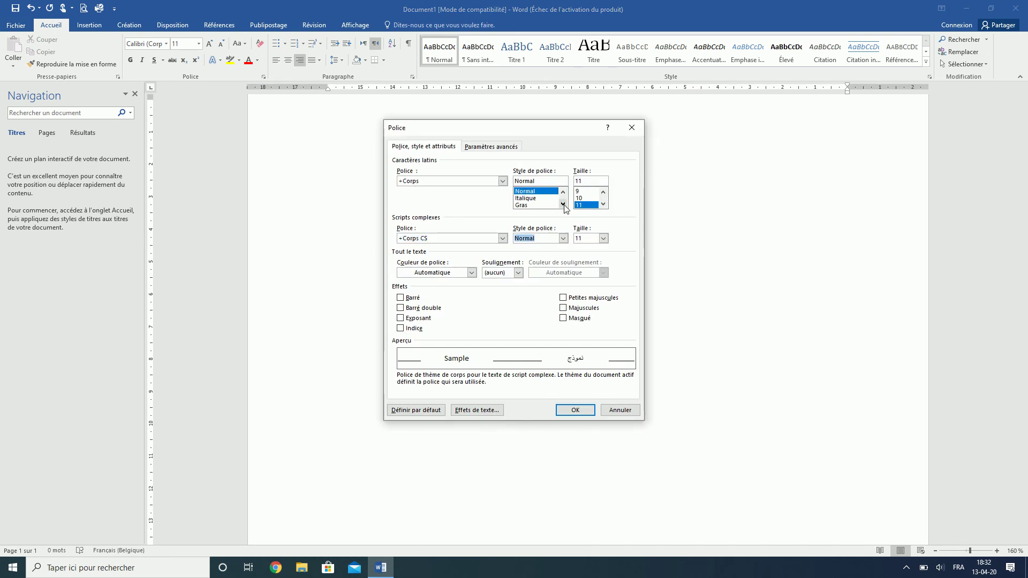
Browse the Latin font styles, try Gras in the preview, and cancel the Police settings.
{"action": "left_click", "coordinate": [563, 204]}
{"action": "left_click", "coordinate": [564, 192]}
{"action": "left_click", "coordinate": [563, 204]}
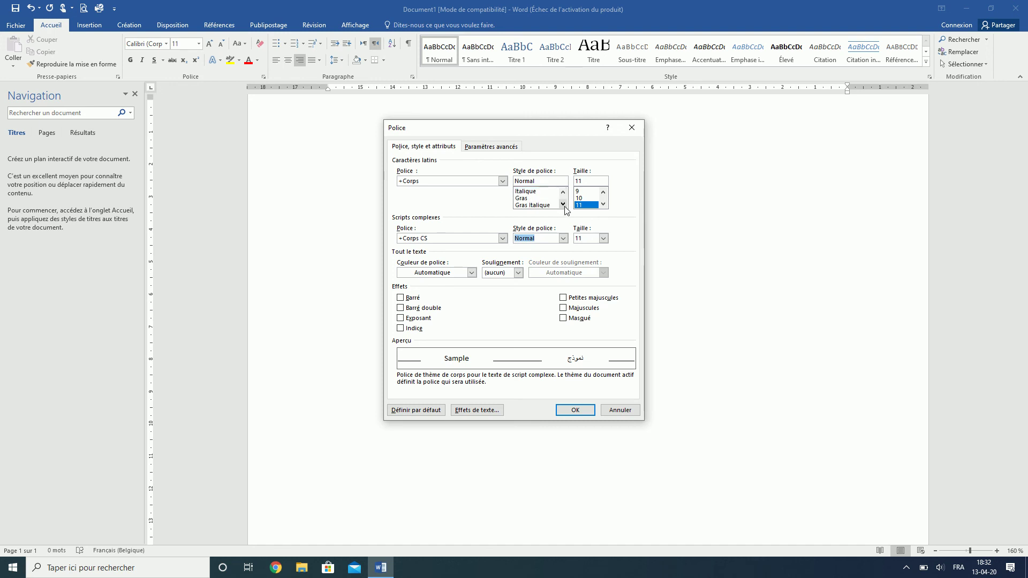
{"action": "left_click", "coordinate": [534, 199]}
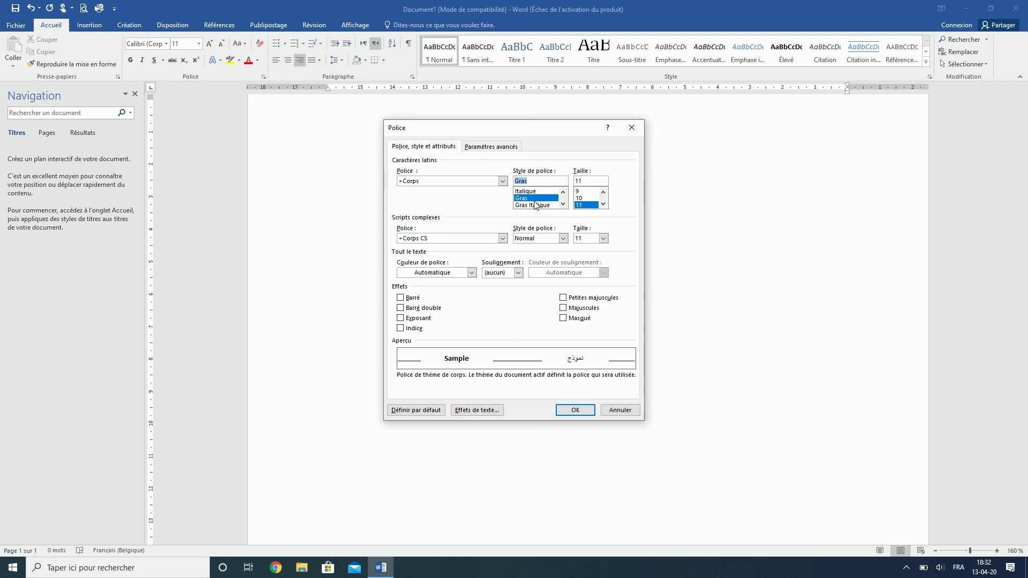
{"action": "left_click", "coordinate": [620, 410]}
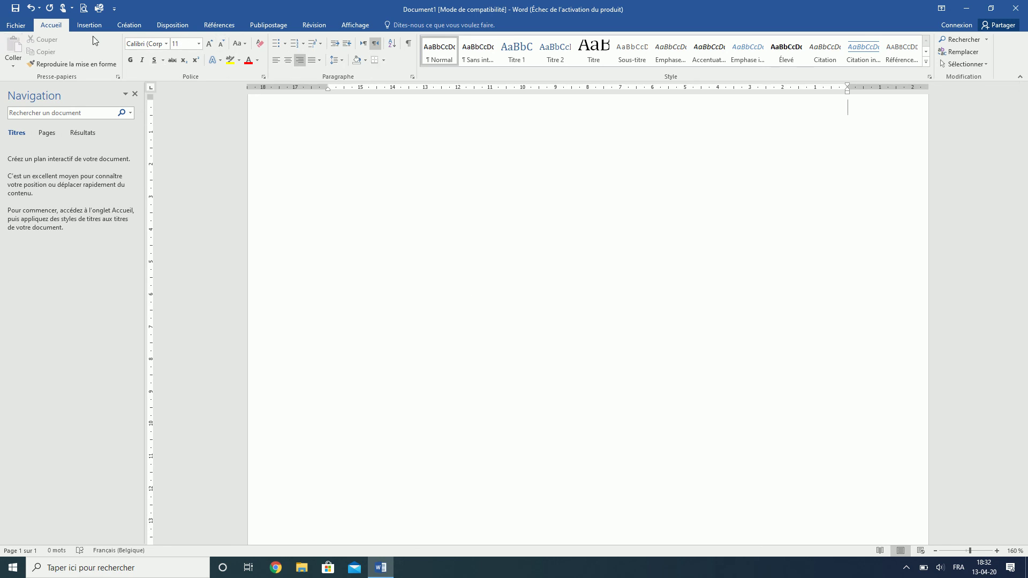
View the available fonts and the paragraph shading colours without applying any of them.
{"action": "left_click", "coordinate": [165, 46]}
{"action": "left_click", "coordinate": [165, 47]}
{"action": "left_click", "coordinate": [366, 62]}
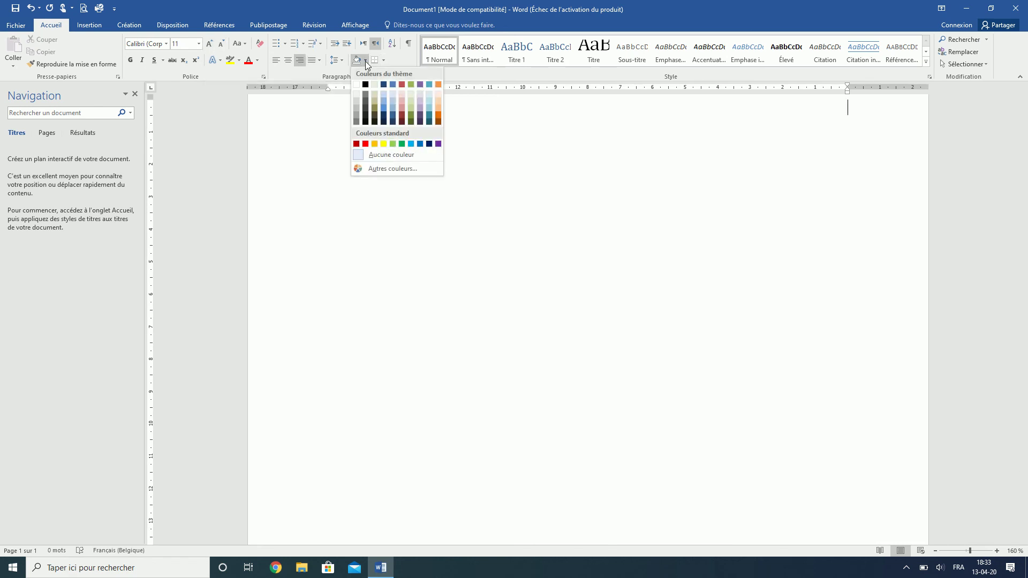
{"action": "left_click", "coordinate": [366, 62]}
Examine the paragraph border choices and the line spacing choices, closing each list without choosing an option.
{"action": "left_click", "coordinate": [384, 61]}
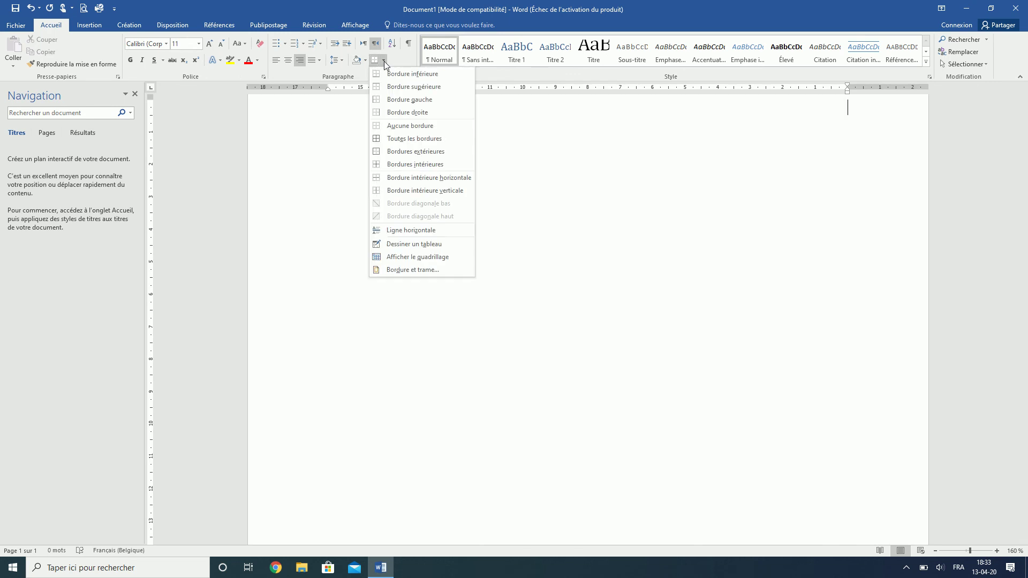
{"action": "left_click", "coordinate": [383, 61]}
{"action": "left_click", "coordinate": [383, 61]}
{"action": "left_click", "coordinate": [345, 62]}
{"action": "left_click", "coordinate": [345, 62]}
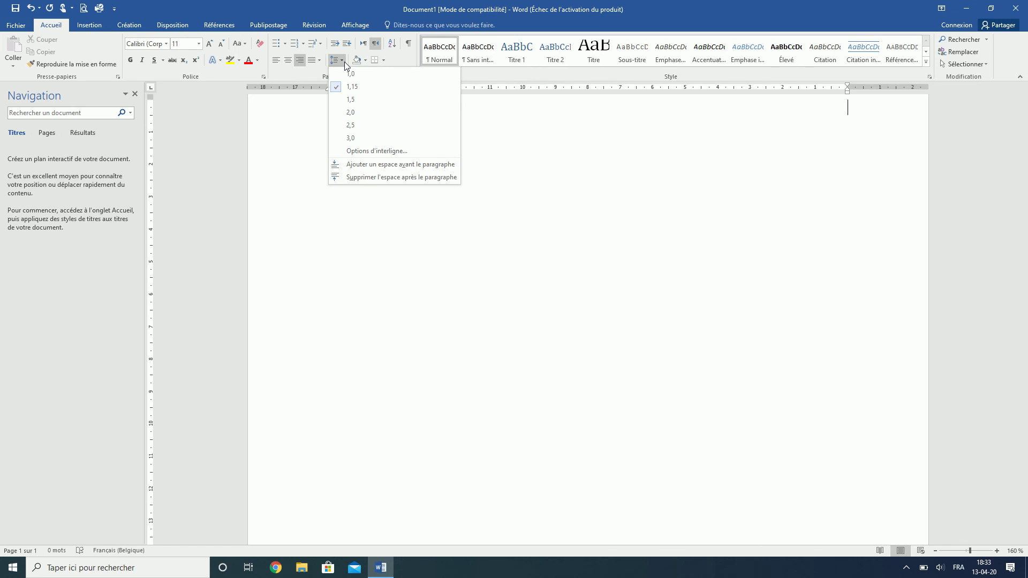
{"action": "left_click", "coordinate": [345, 62]}
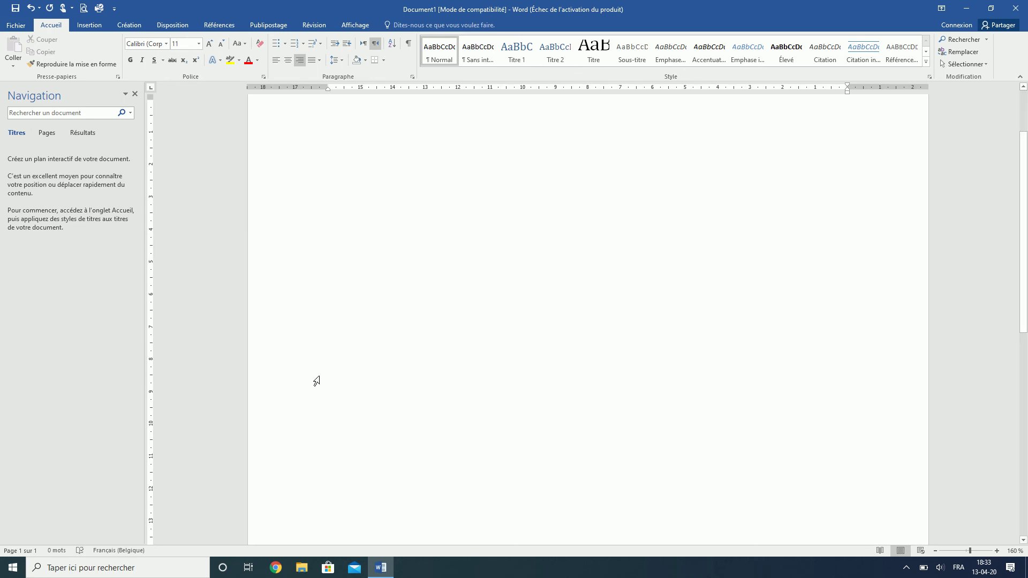
{"action": "left_click", "coordinate": [905, 567]}
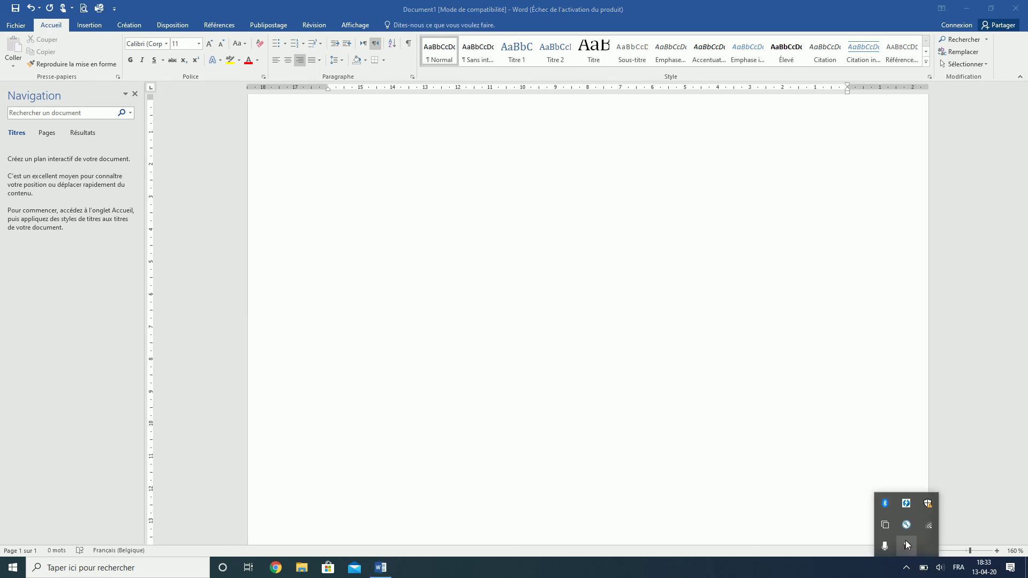